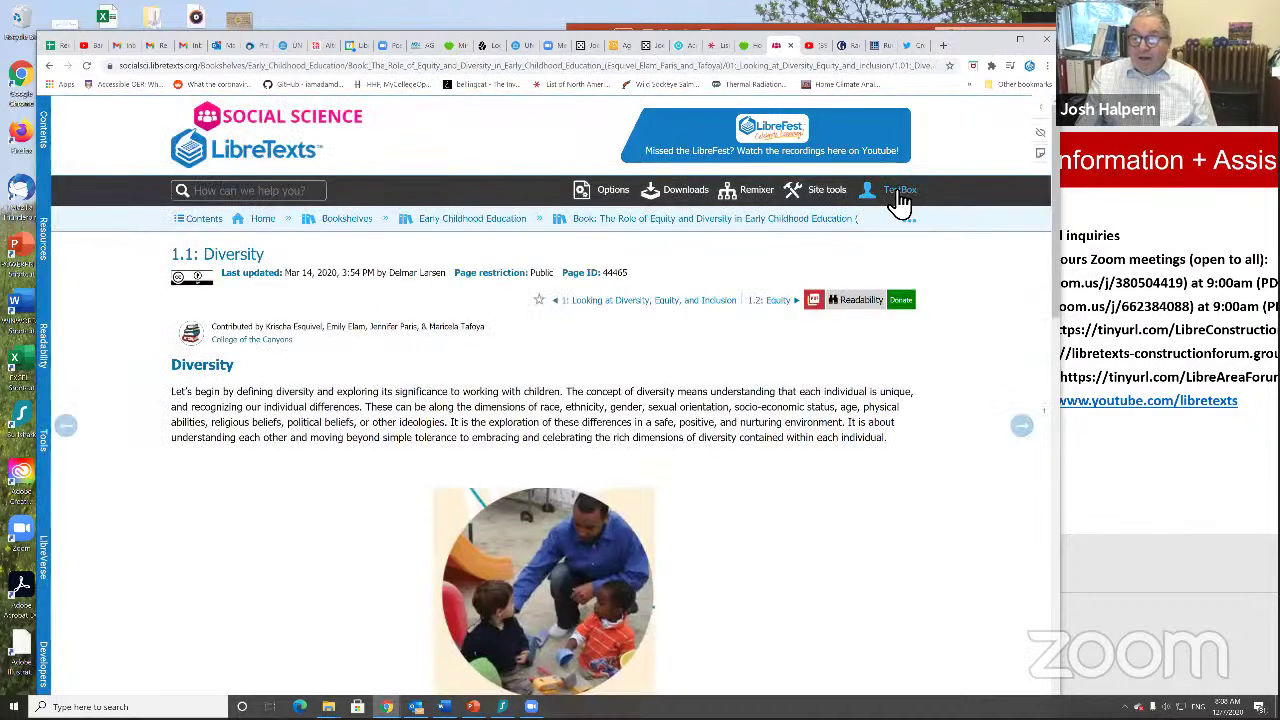
Go to the personal TestBox sandbox of the Social Science library and open the OER Remixer from it.
left_click(905, 222)
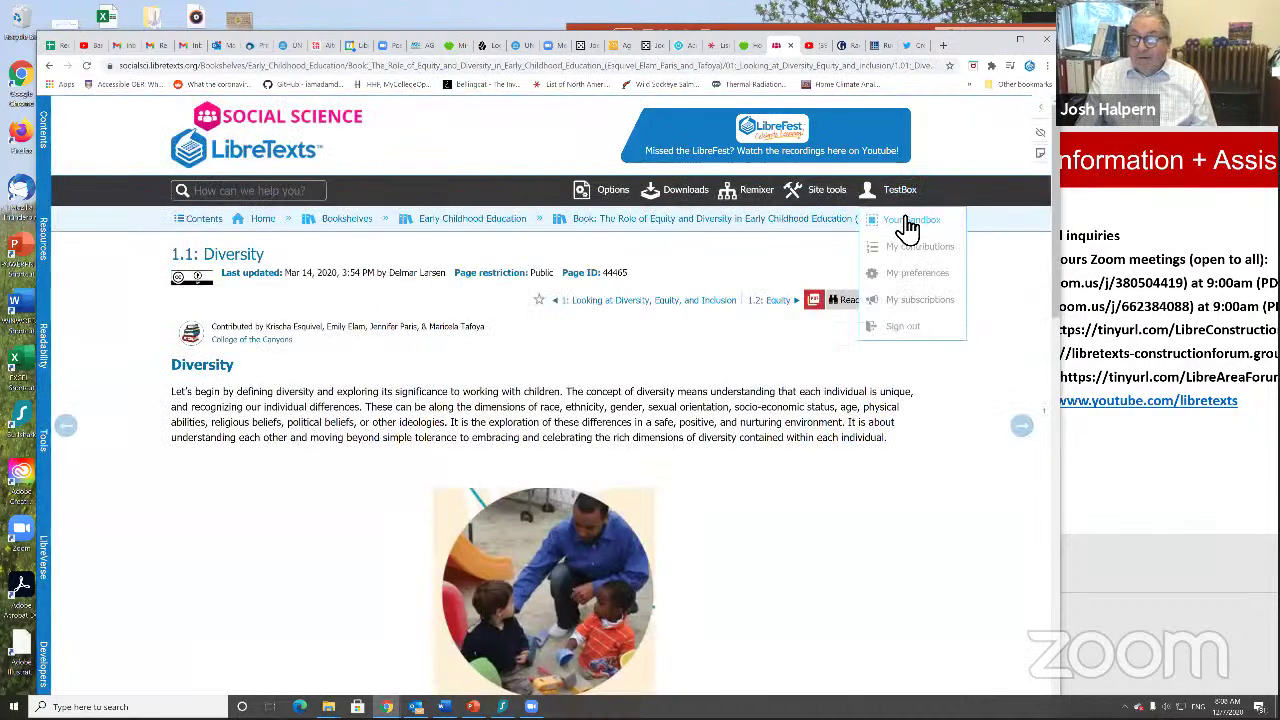
left_click(907, 222)
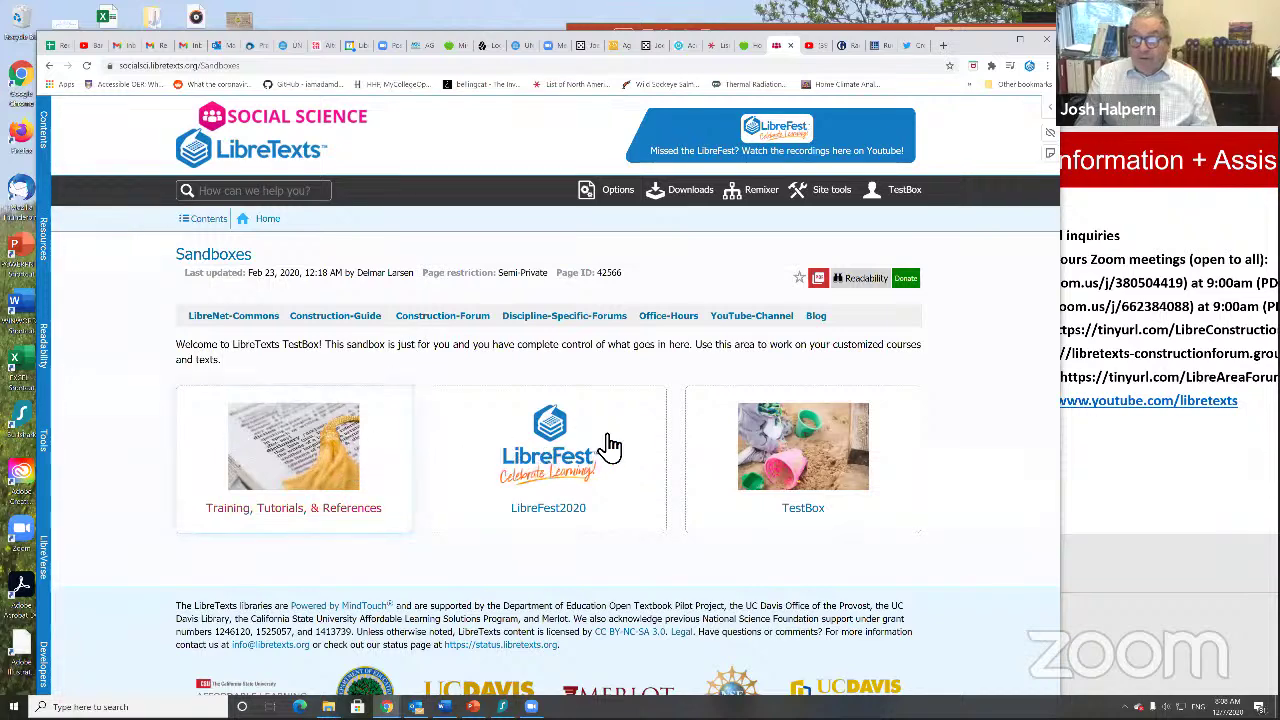
left_click(802, 510)
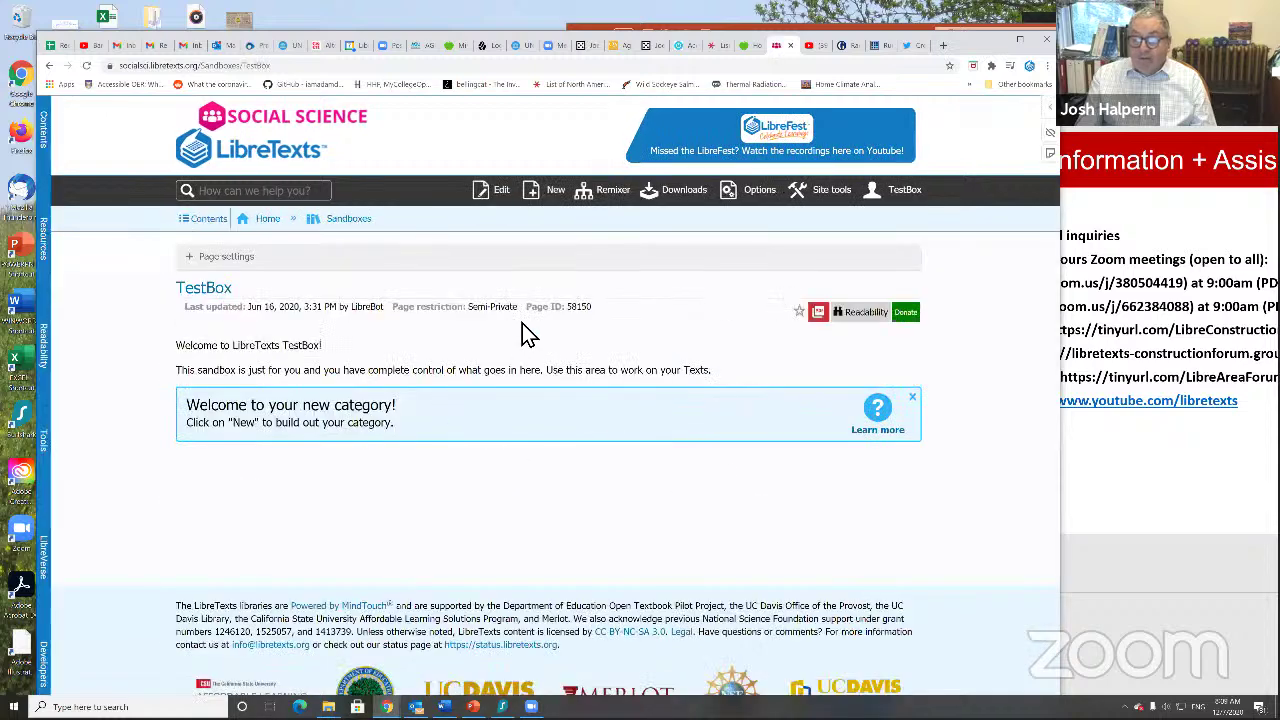
left_click(613, 195)
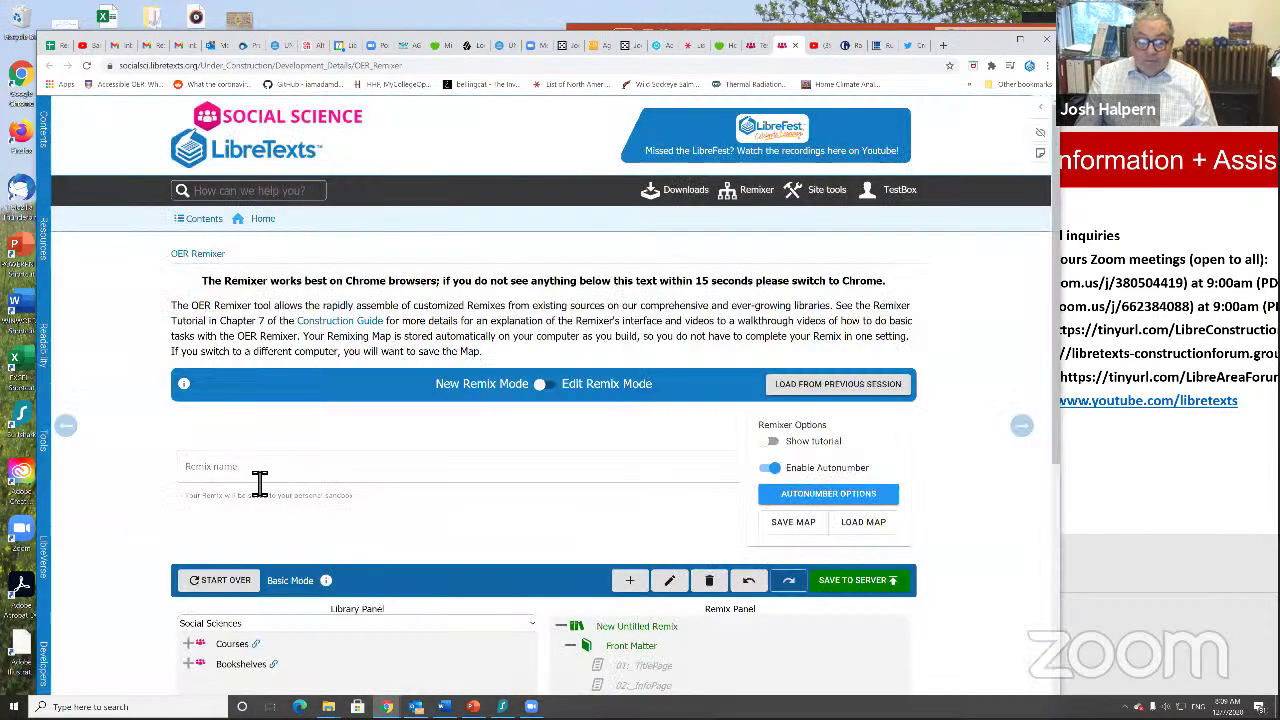
Name the new remix "Example".
left_click(250, 478)
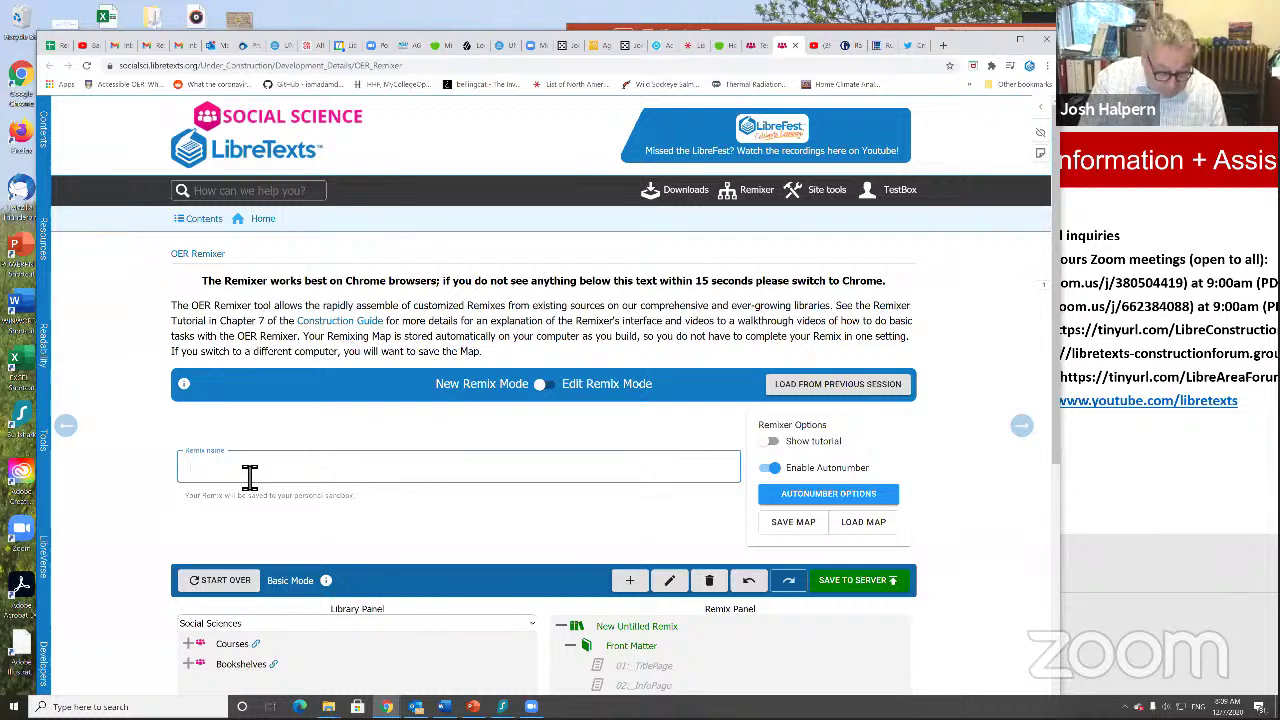
type("Exam")
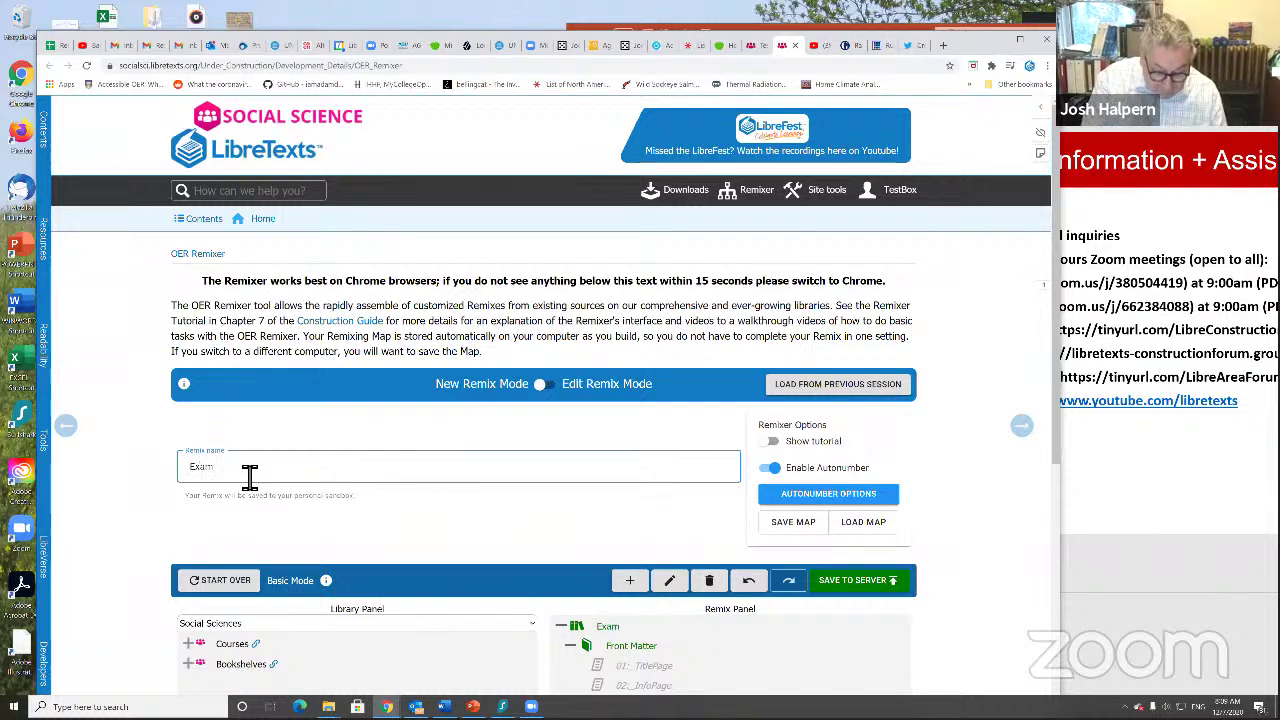
type("ple")
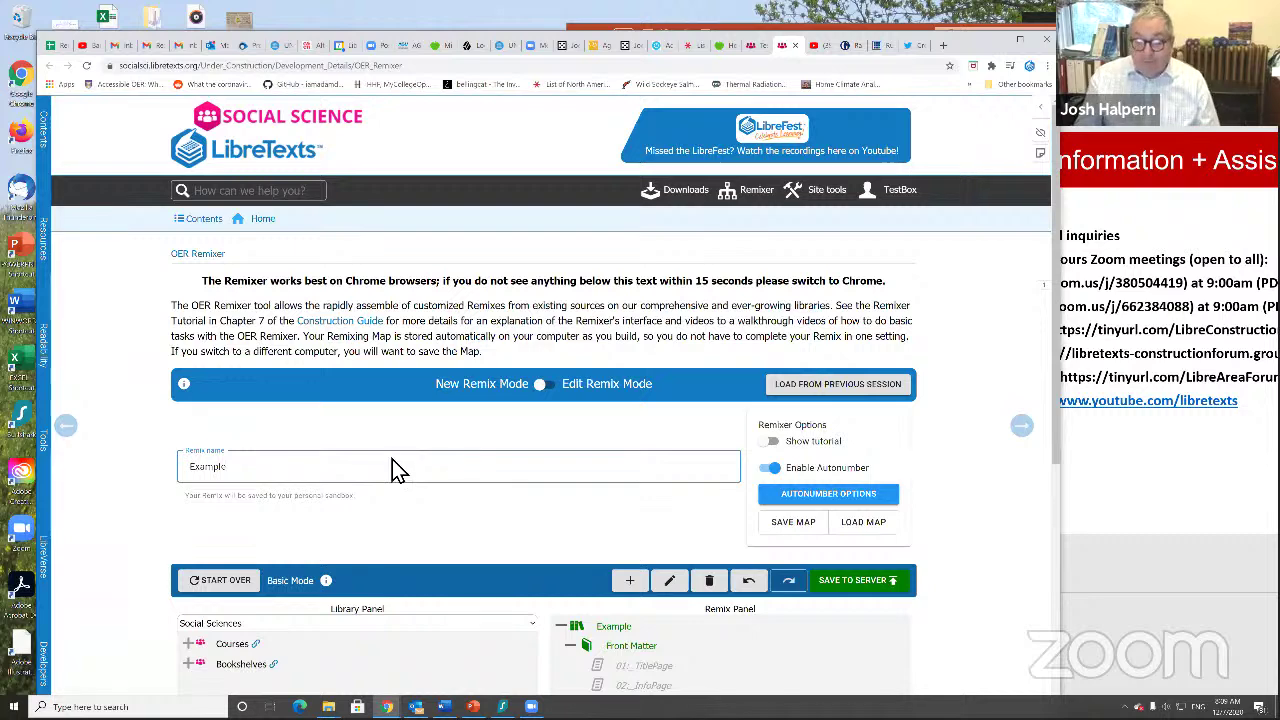
Add the chapter Introduction to Child Development from the Early Childhood Education book Child Growth and Development to the remix, before Untitled Chapter 1.
scroll(392, 459, "down", 2)
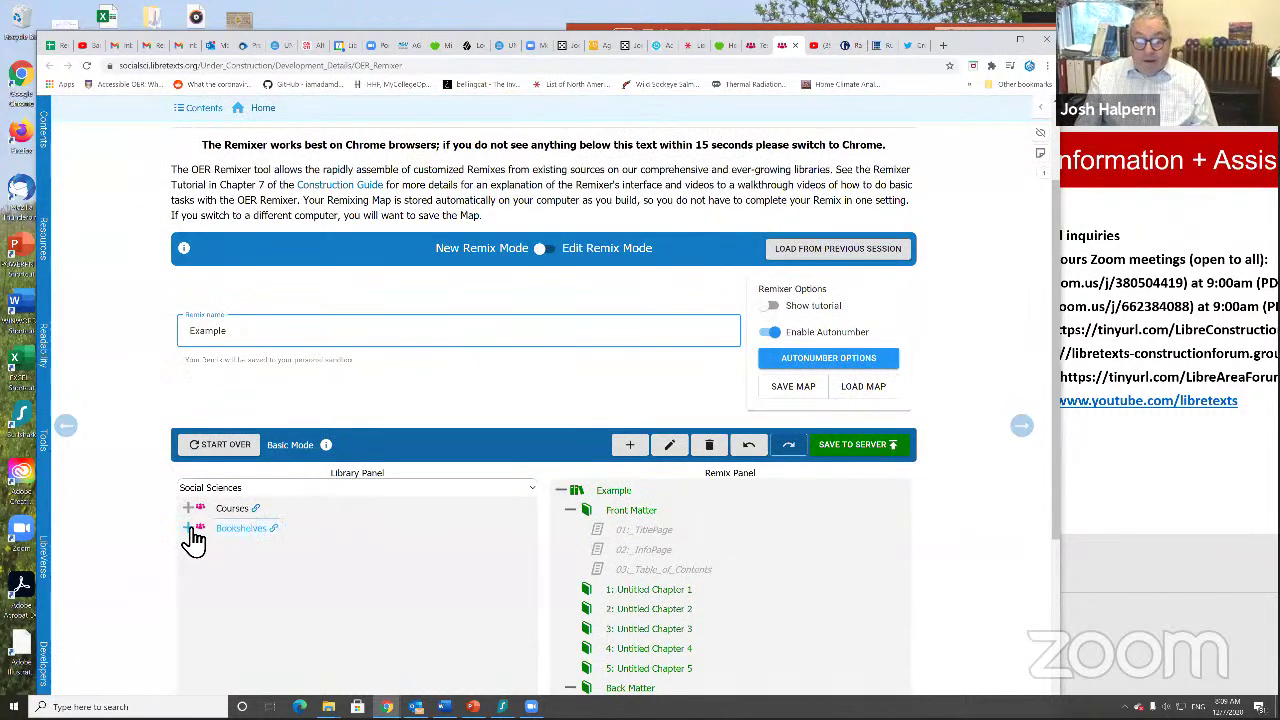
left_click(230, 530)
scroll(290, 550, "down", 2)
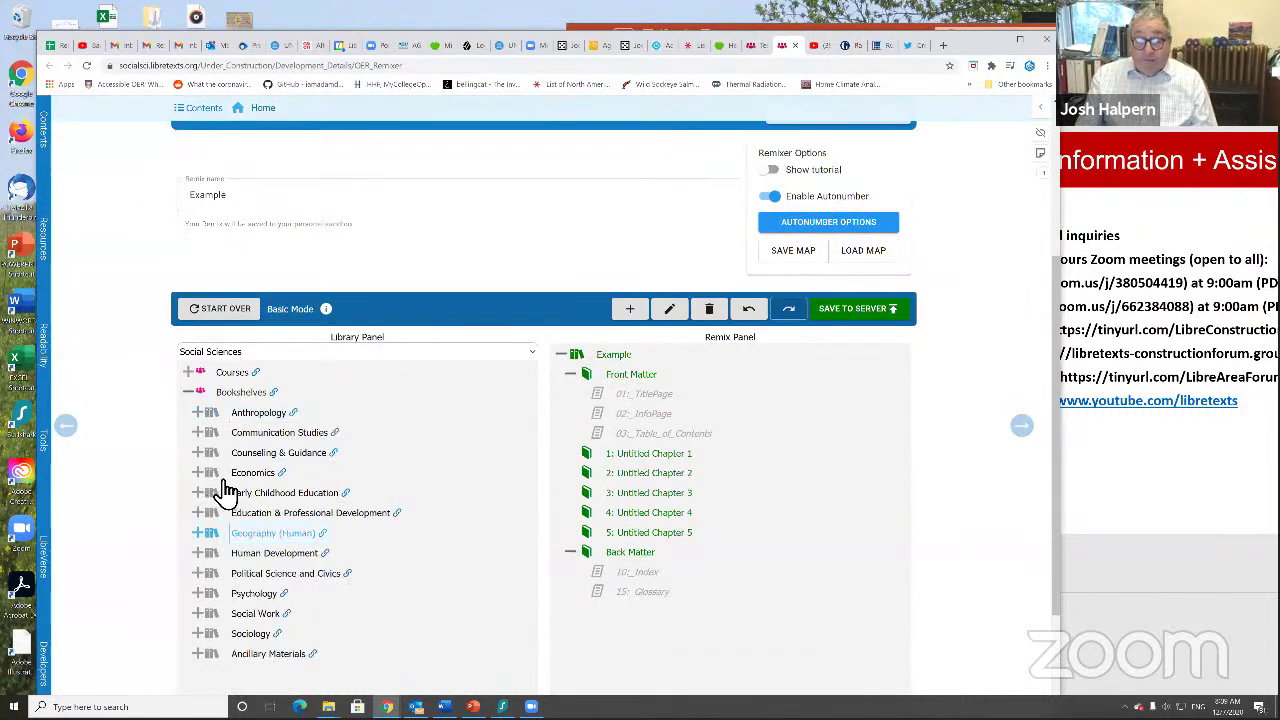
left_click(290, 494)
scroll(245, 480, "down", 1)
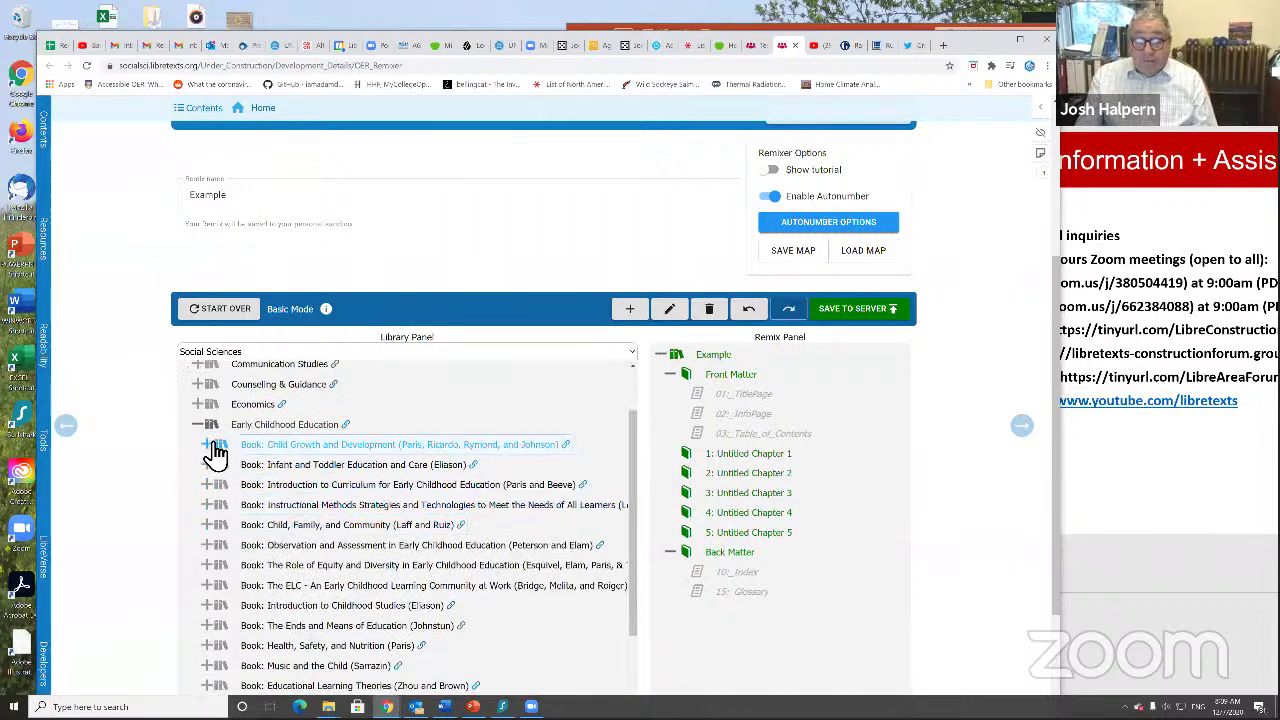
left_click(212, 445)
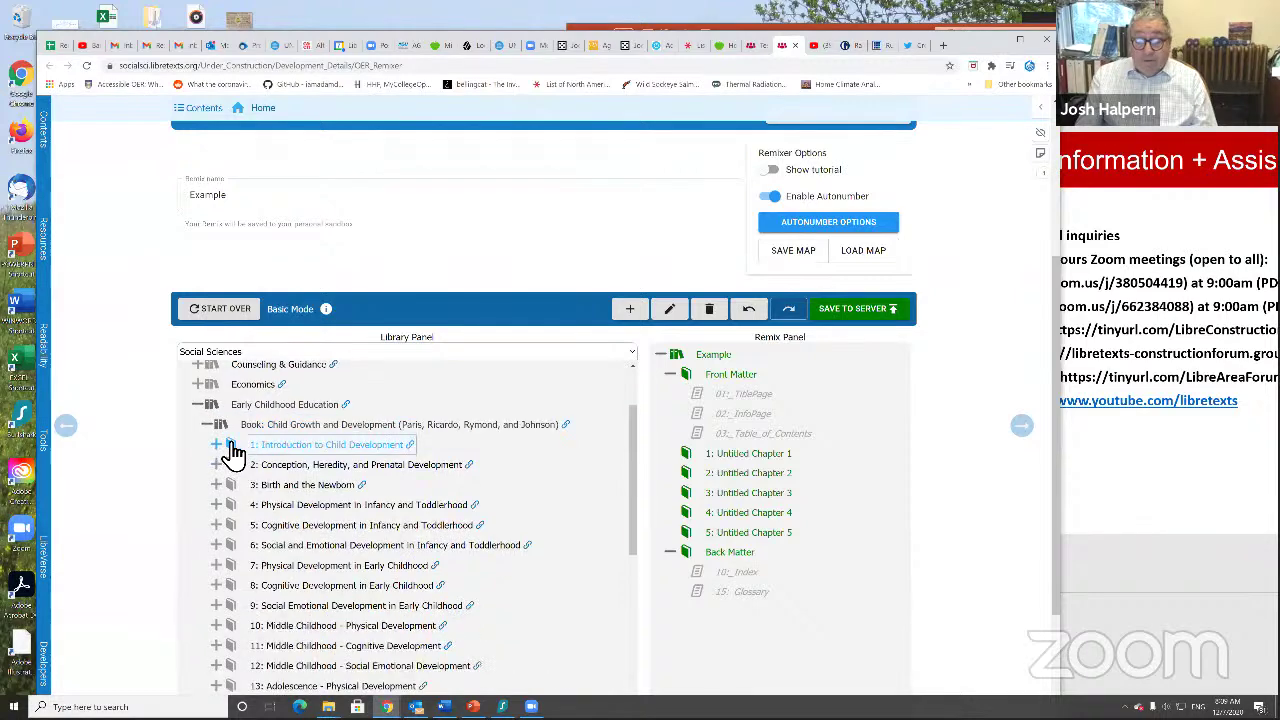
left_click_drag(234, 445, 605, 403)
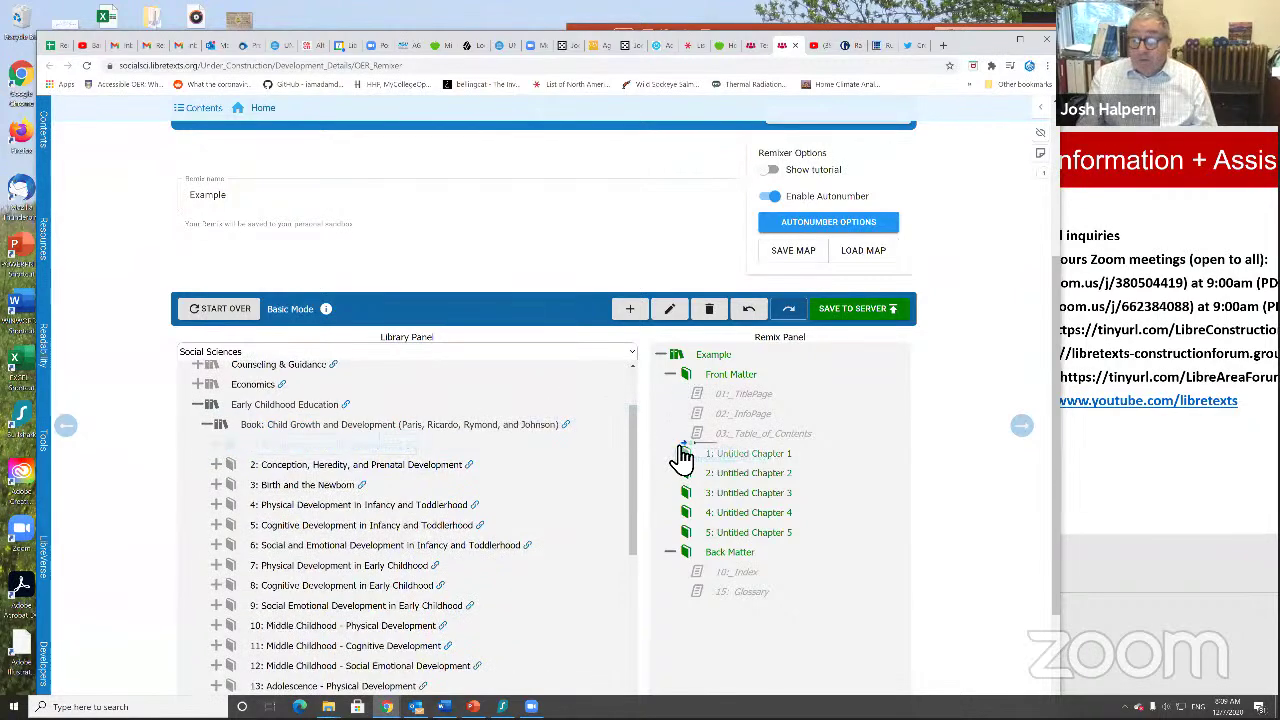
left_click_drag(680, 458, 680, 456)
Try to add chapter 14, Adolescence - Cognitive Development, to the remix, and open its page for a look before returning to the Remixer.
scroll(266, 551, "down", 5)
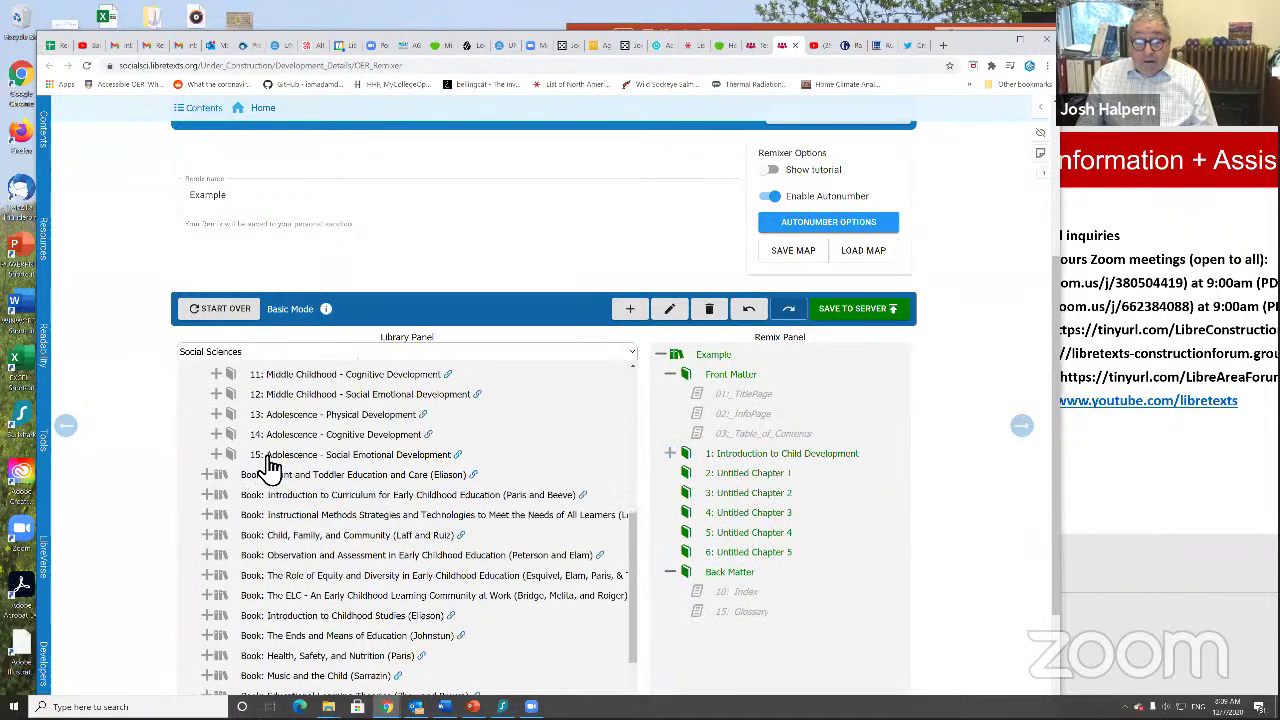
left_click_drag(236, 445, 666, 471)
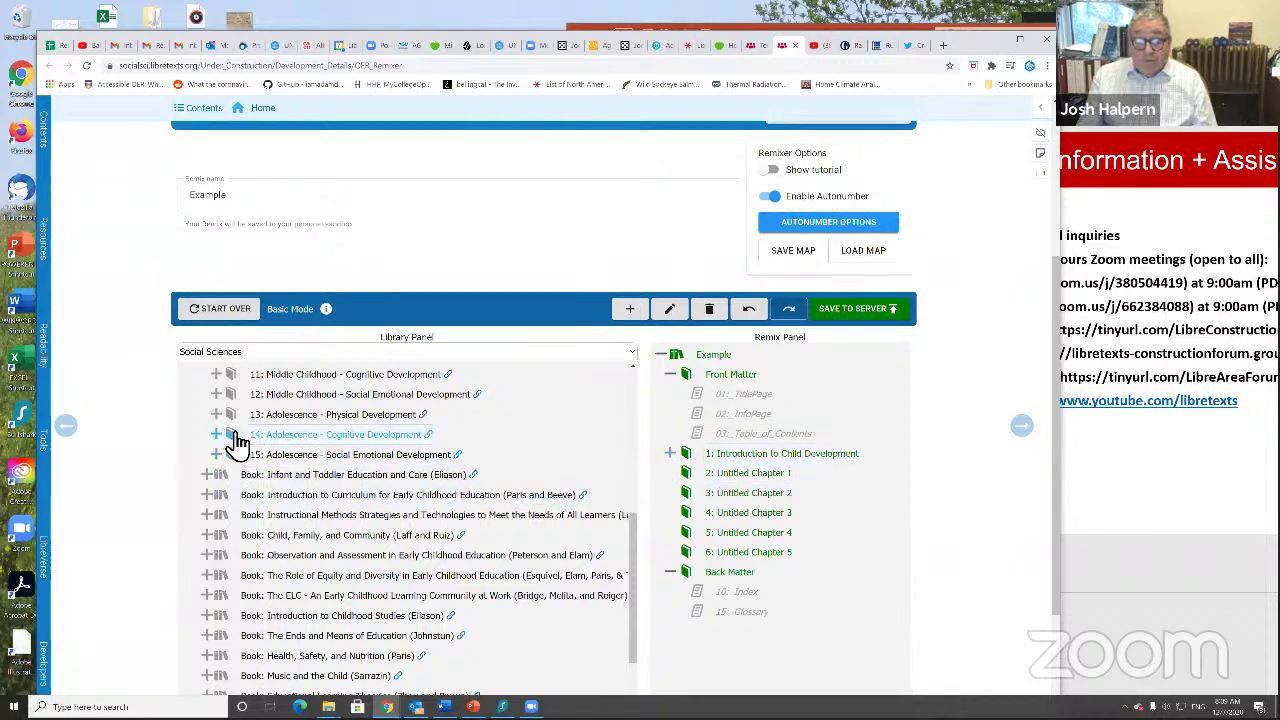
left_click_drag(231, 434, 680, 466)
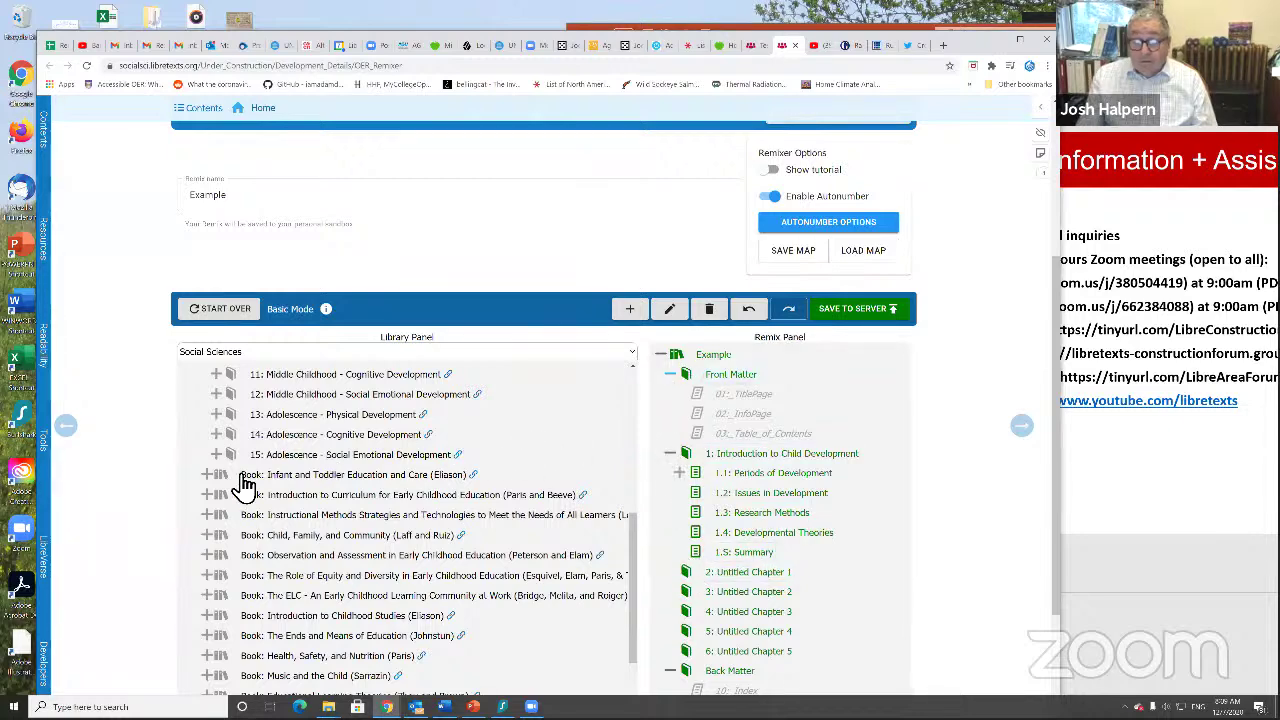
left_click(268, 440)
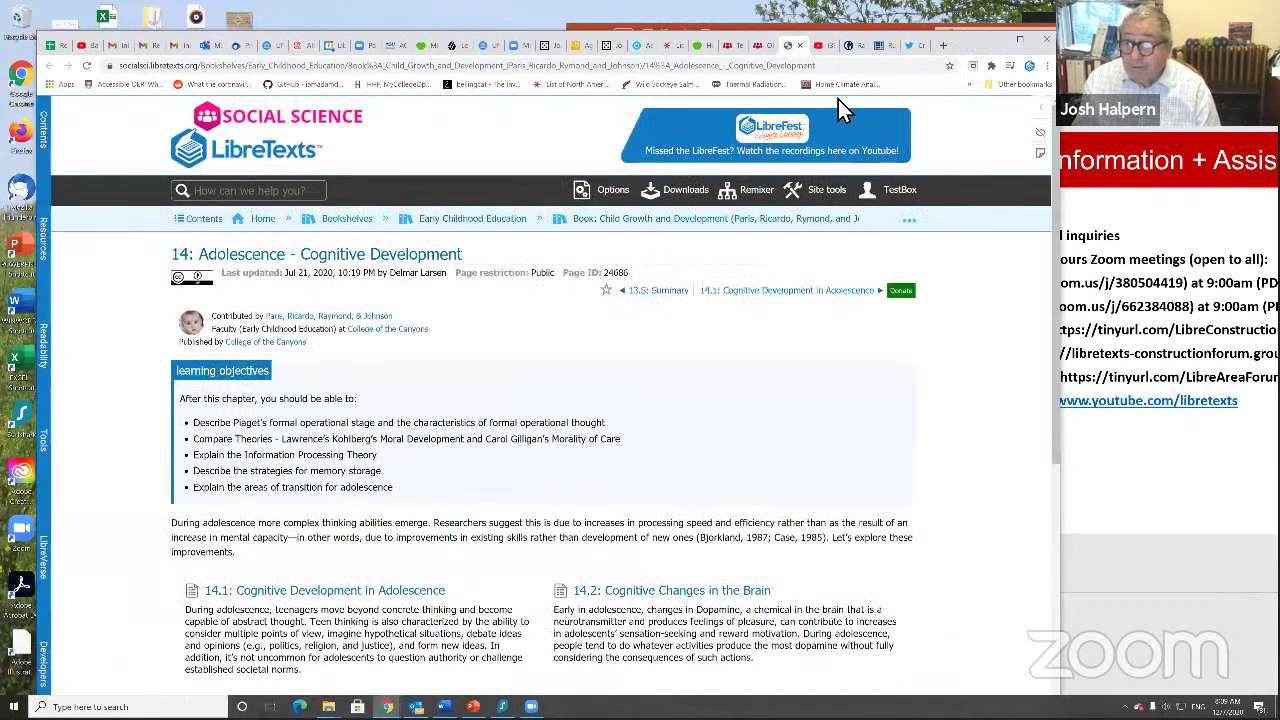
left_click(762, 47)
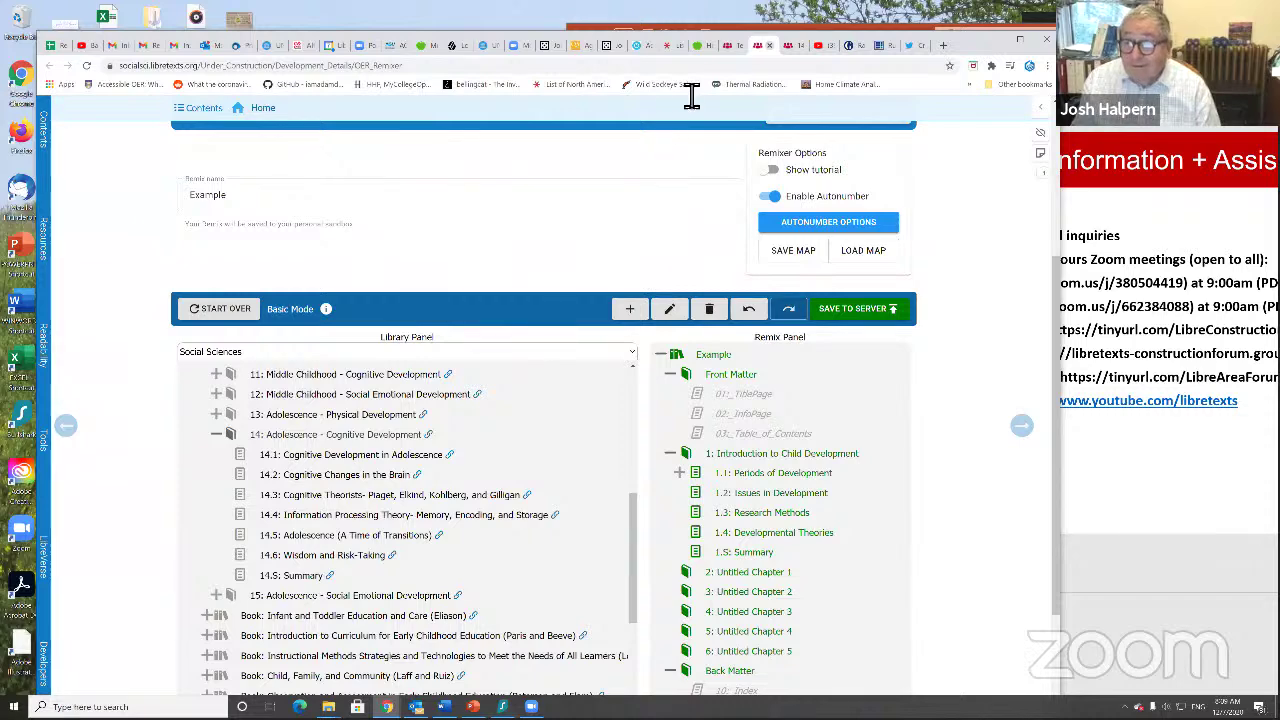
Return to the TestBox sandbox page and start a fresh OER Remixer session with the remix named "Example".
left_click(757, 49)
left_click(760, 52)
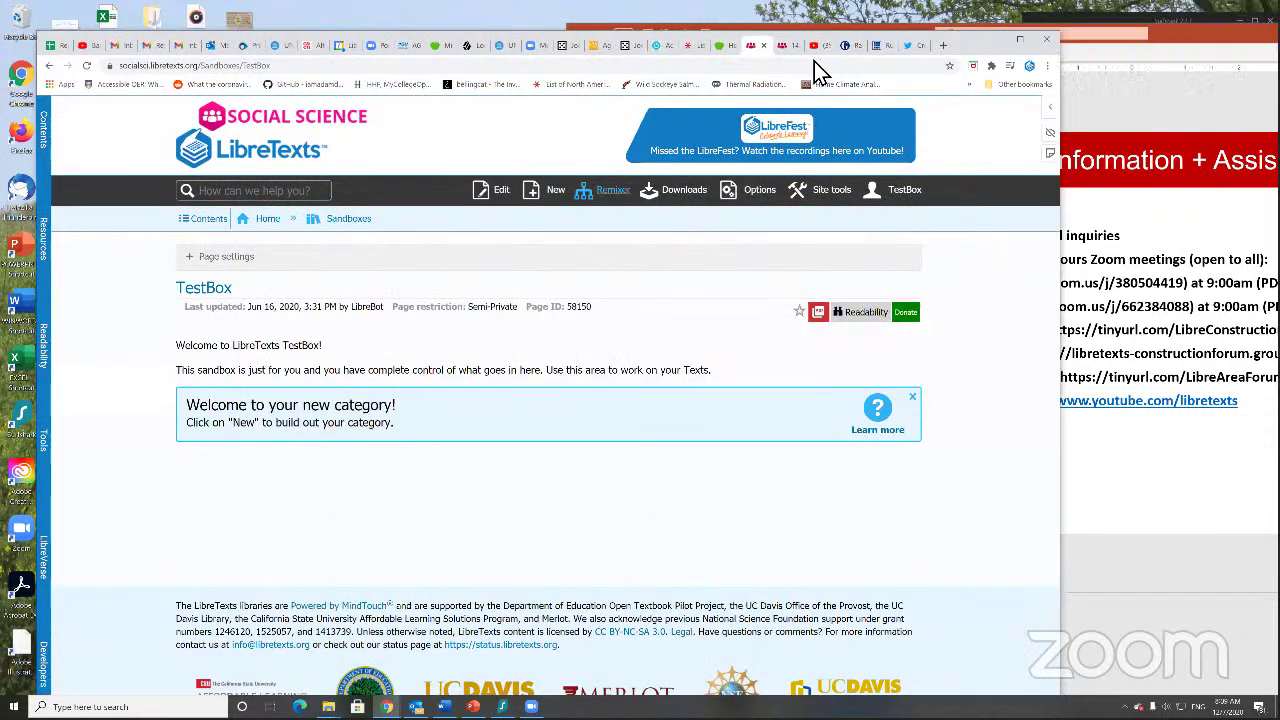
left_click(789, 55)
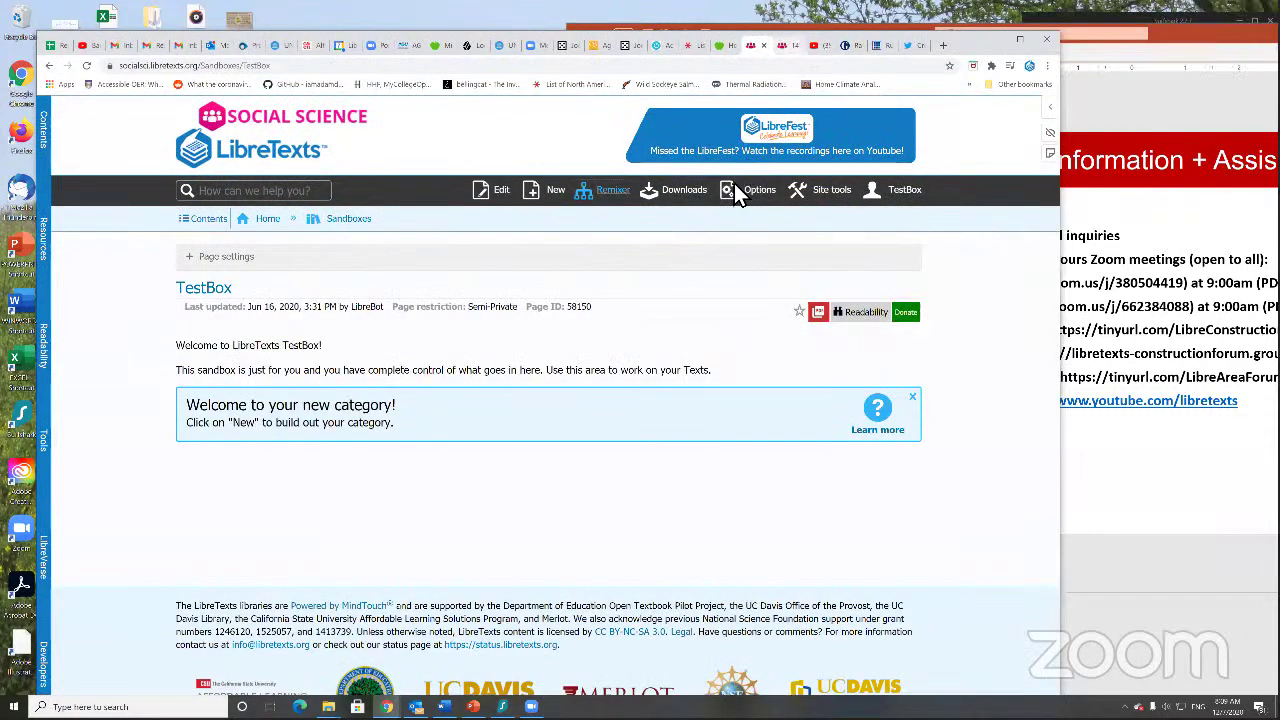
left_click(752, 190)
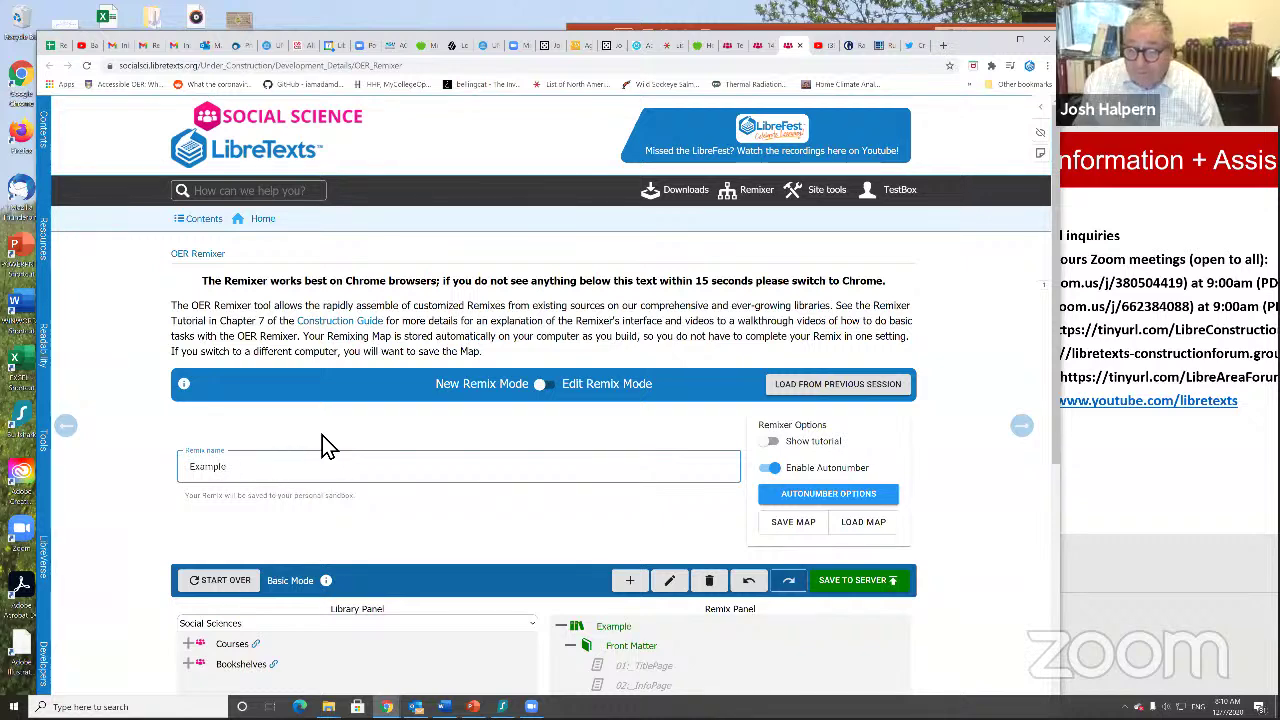
Expand the Education & Professional Development bookshelf and list the units of the book How to Learn Like a Pro!
scroll(205, 543, "down", 3)
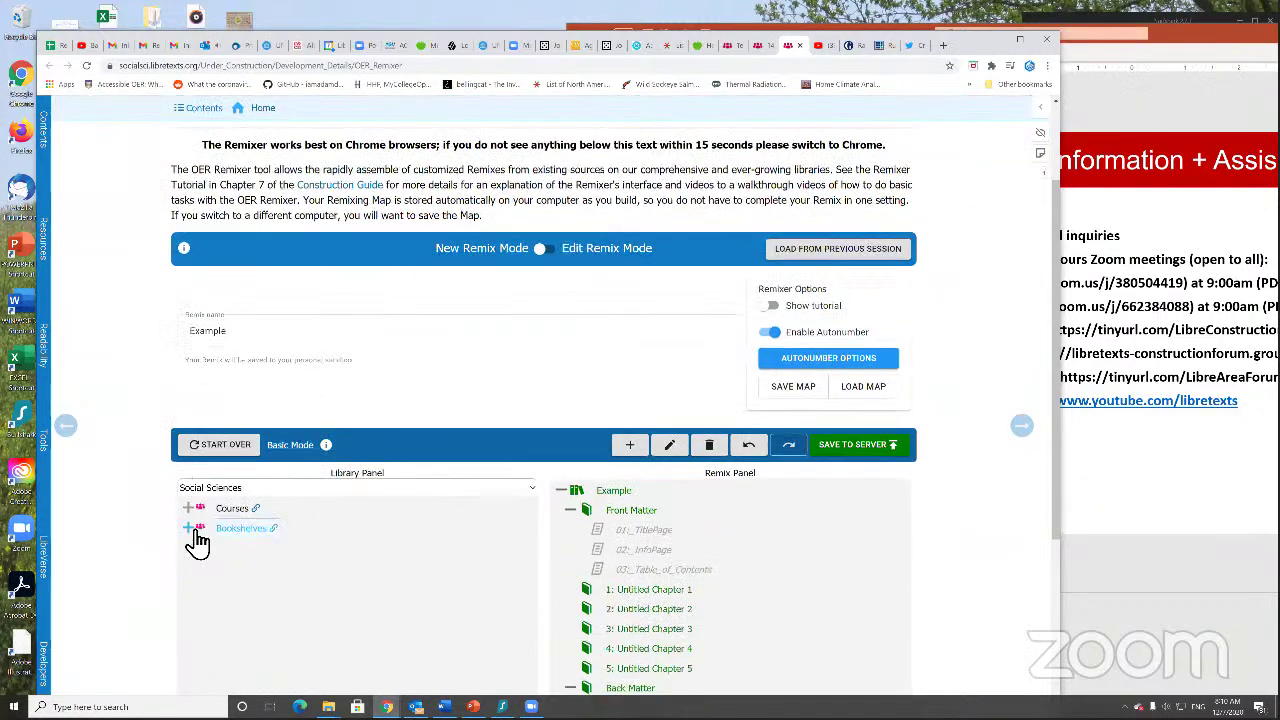
left_click(198, 536)
left_click(197, 537)
left_click(194, 537)
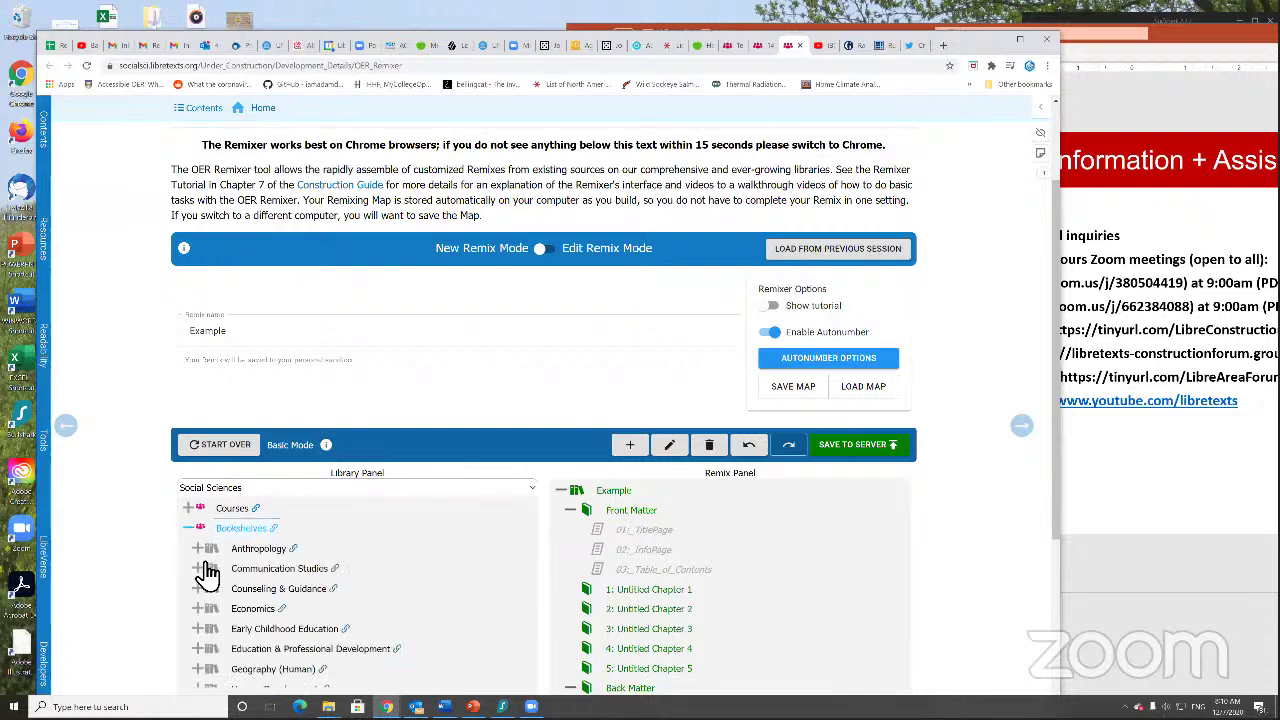
left_click(201, 649)
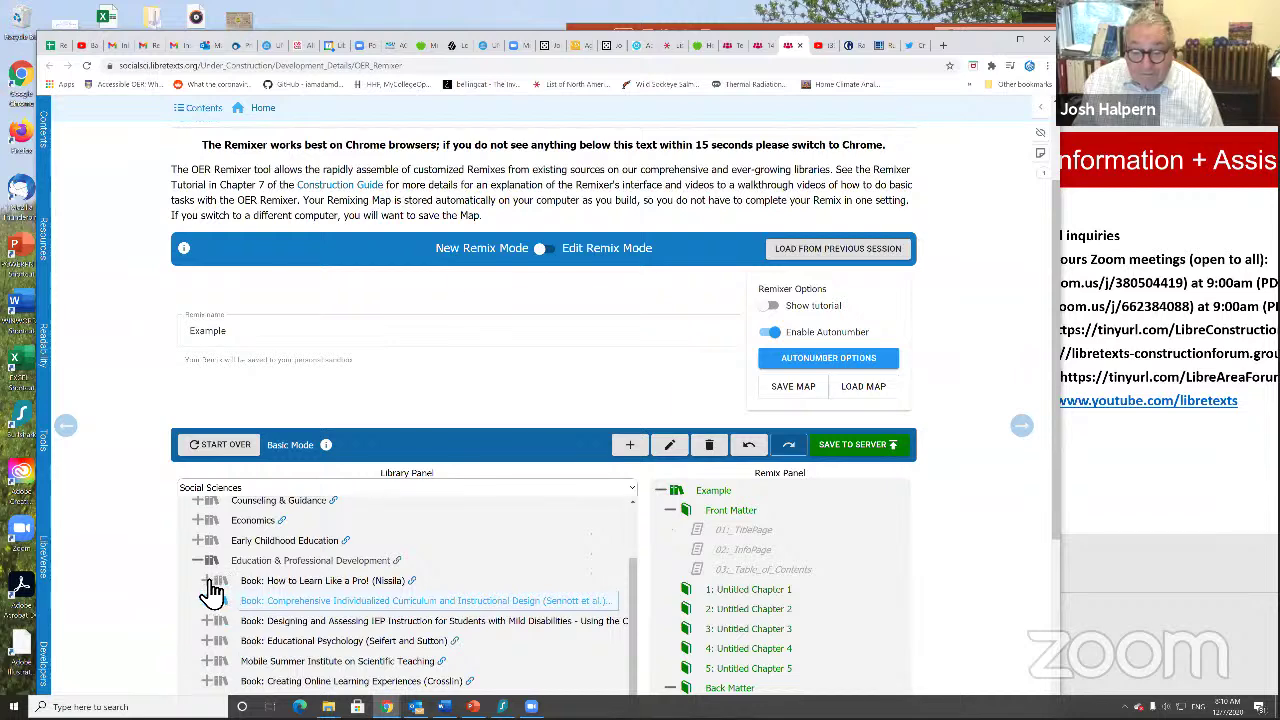
left_click(210, 581)
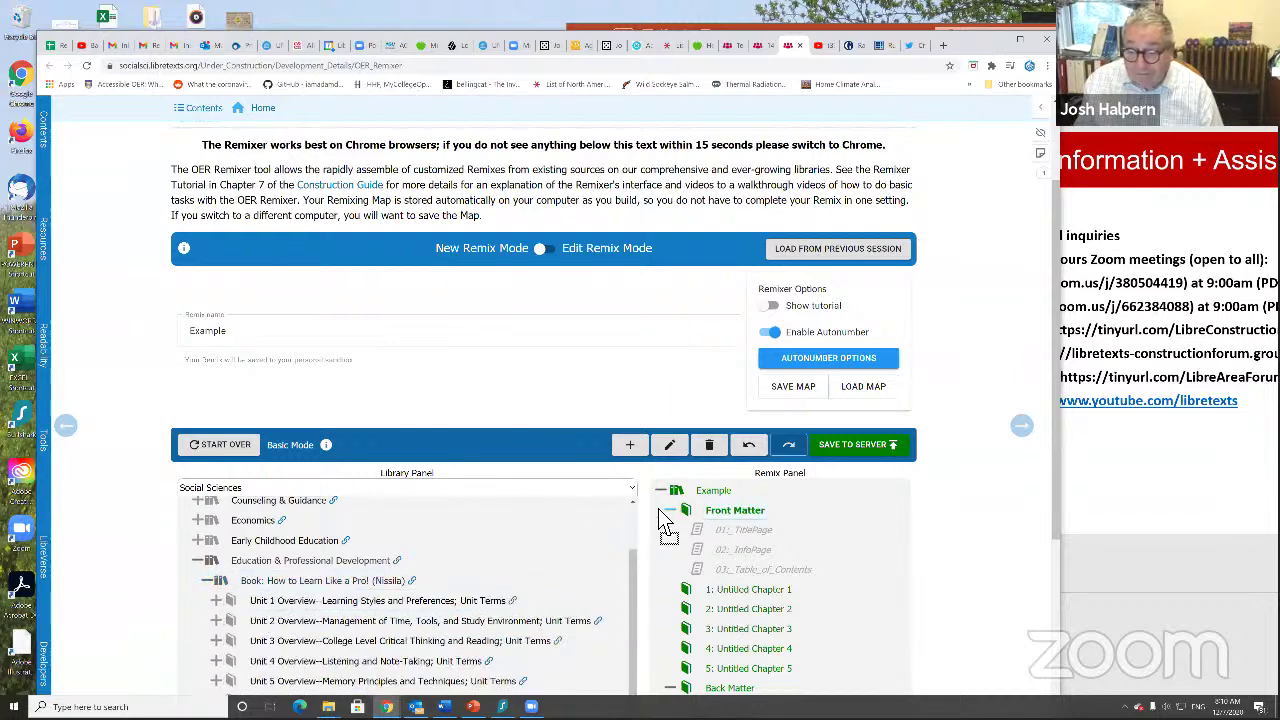
Add Unit 4 Overview--Listening and Note-Taking; Unit Terms to the remix ahead of Untitled Chapter 1.
left_click_drag(659, 510, 668, 496)
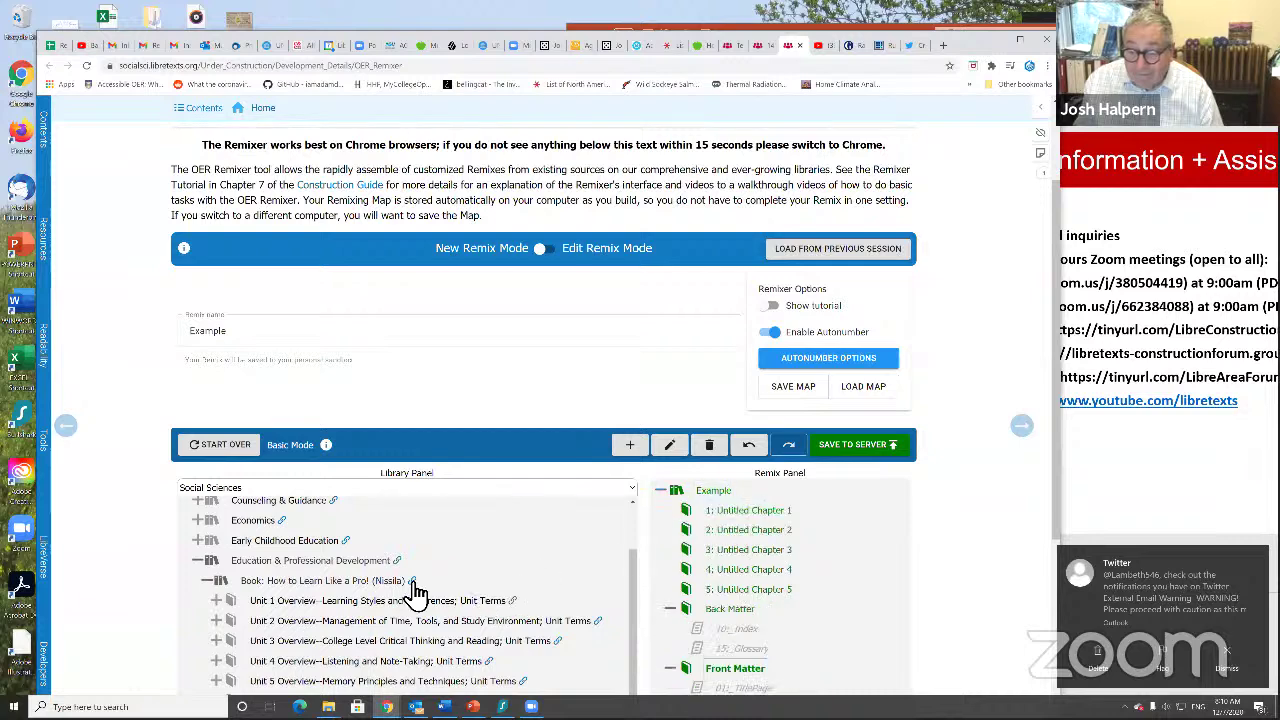
scroll(226, 503, "down", 1)
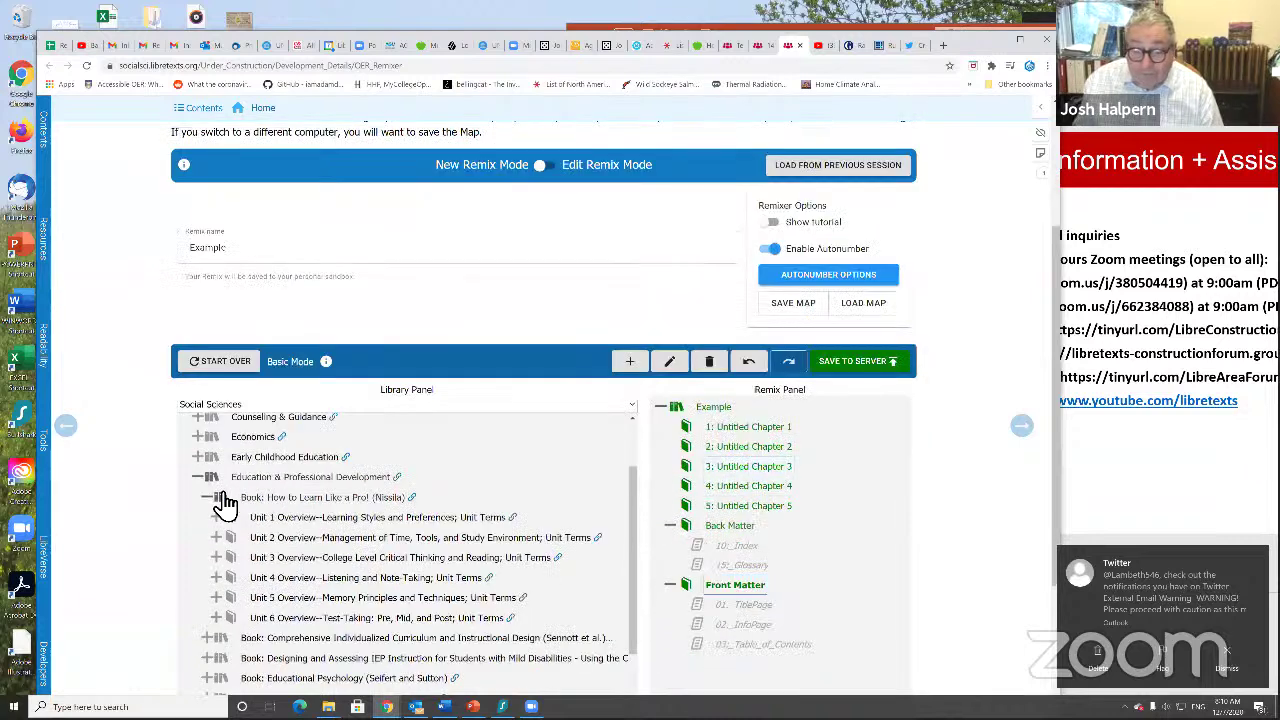
scroll(226, 503, "down", 2)
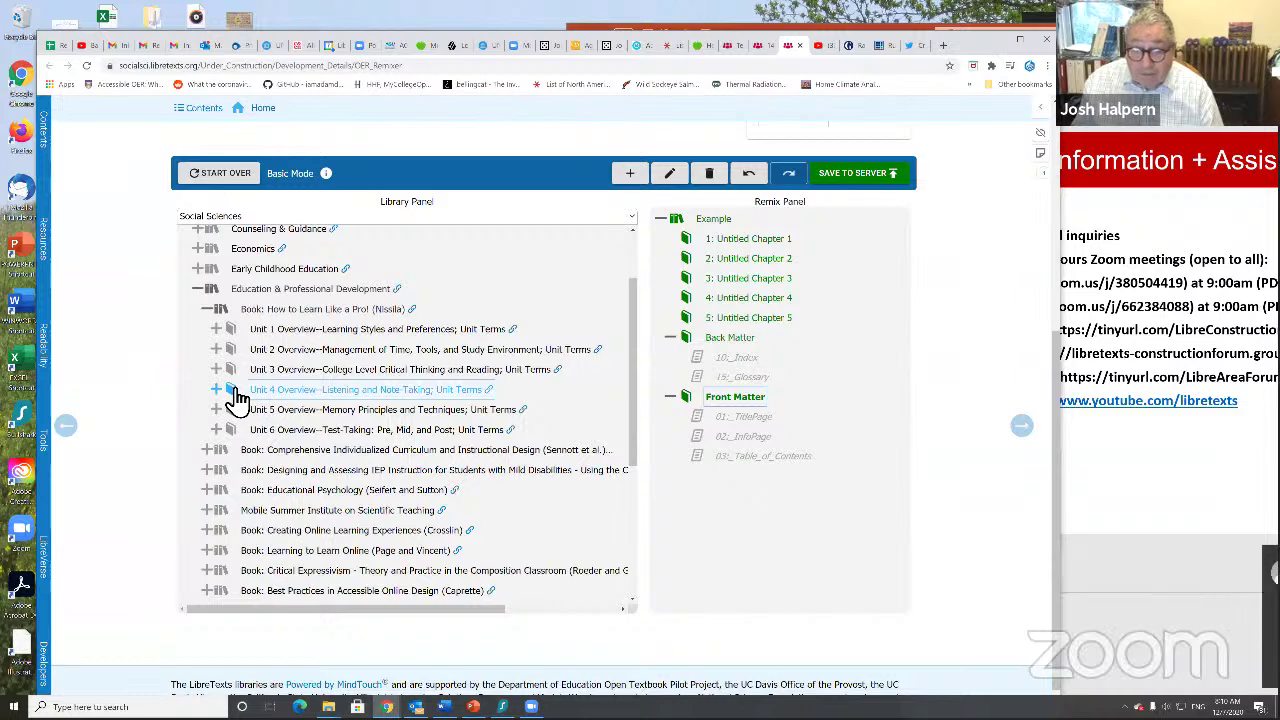
left_click_drag(237, 397, 520, 380)
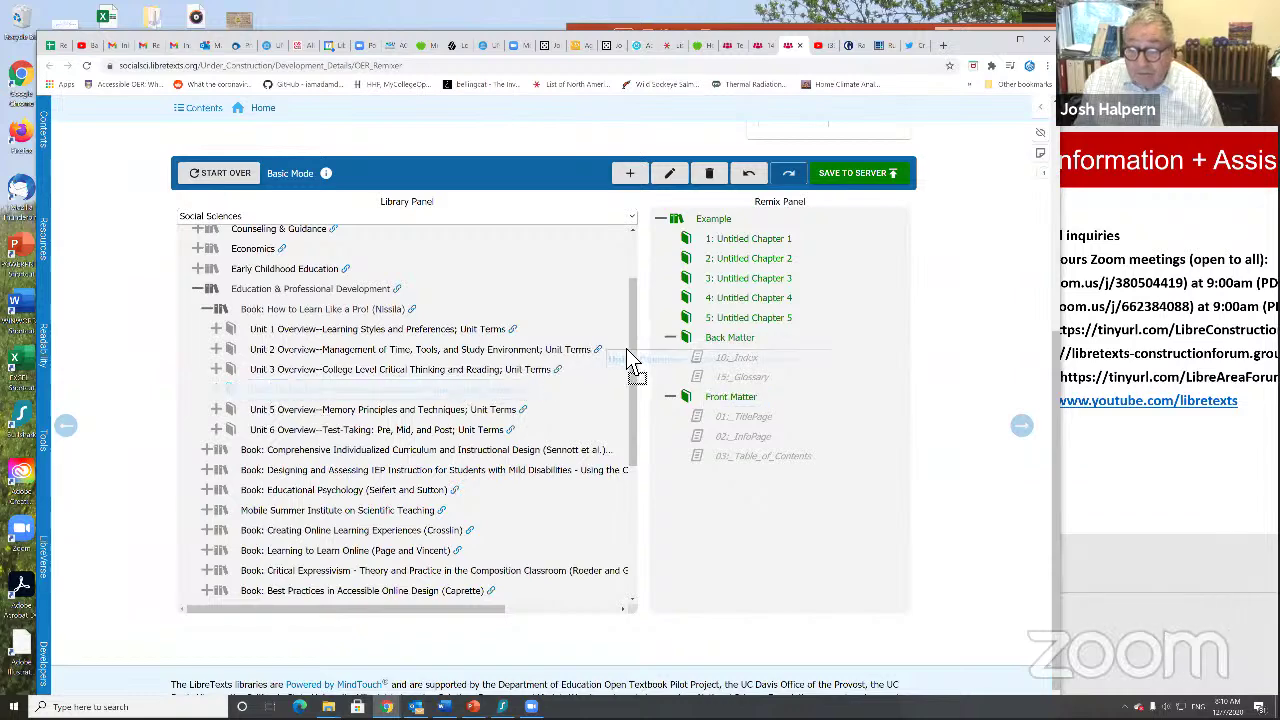
left_click_drag(627, 350, 659, 398)
left_click_drag(666, 350, 688, 238)
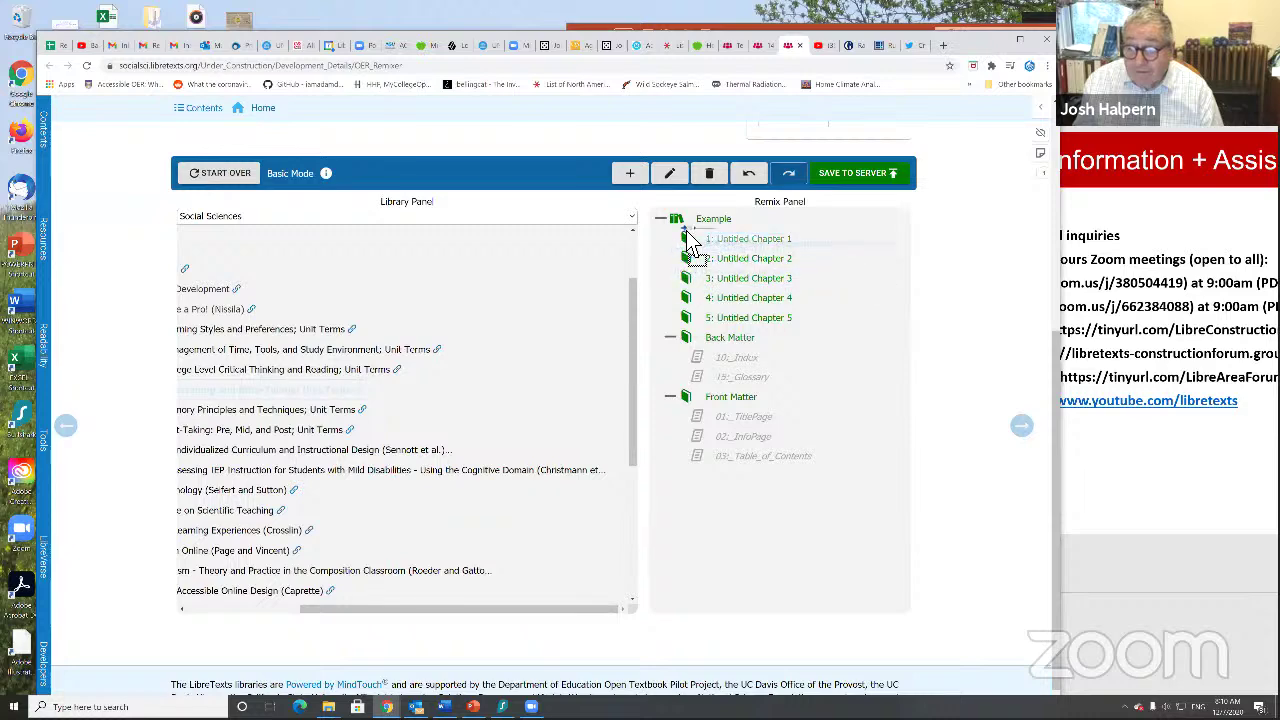
left_click_drag(688, 240, 691, 248)
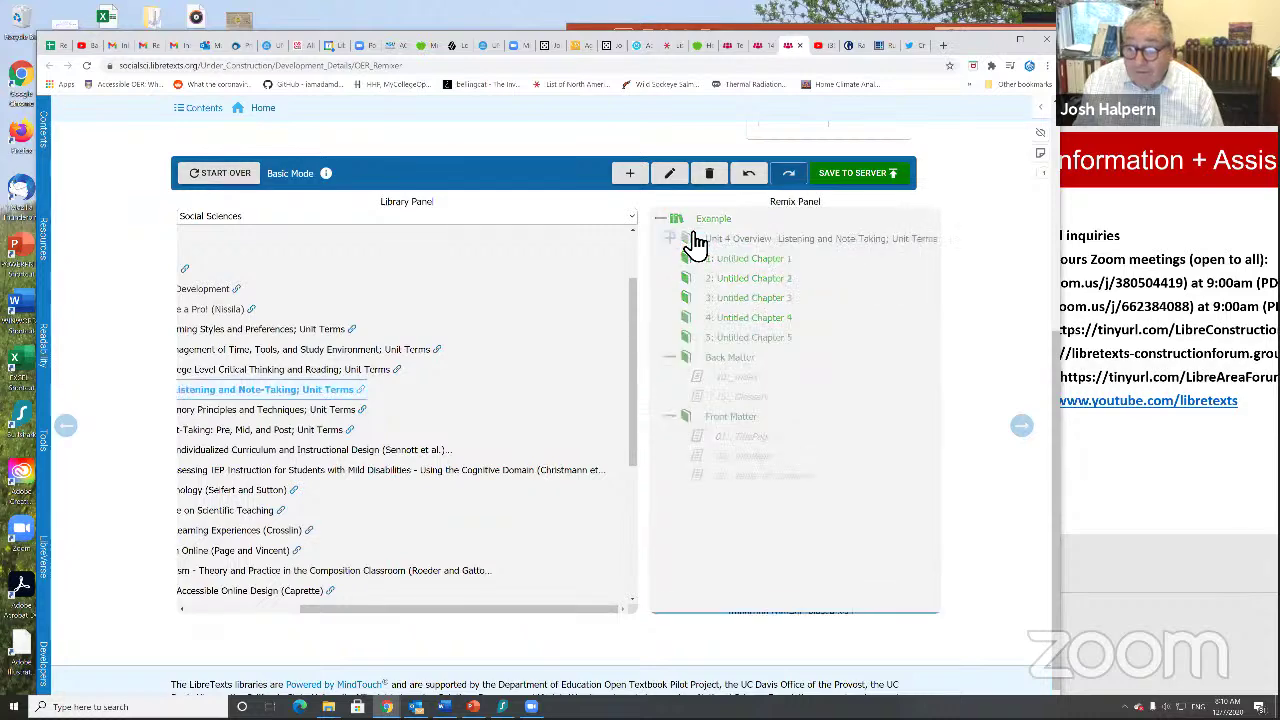
Move Front Matter back to the beginning of the remix and place Untitled Chapter 1 inside it after Table_of_Contents.
left_click_drag(688, 405, 664, 240)
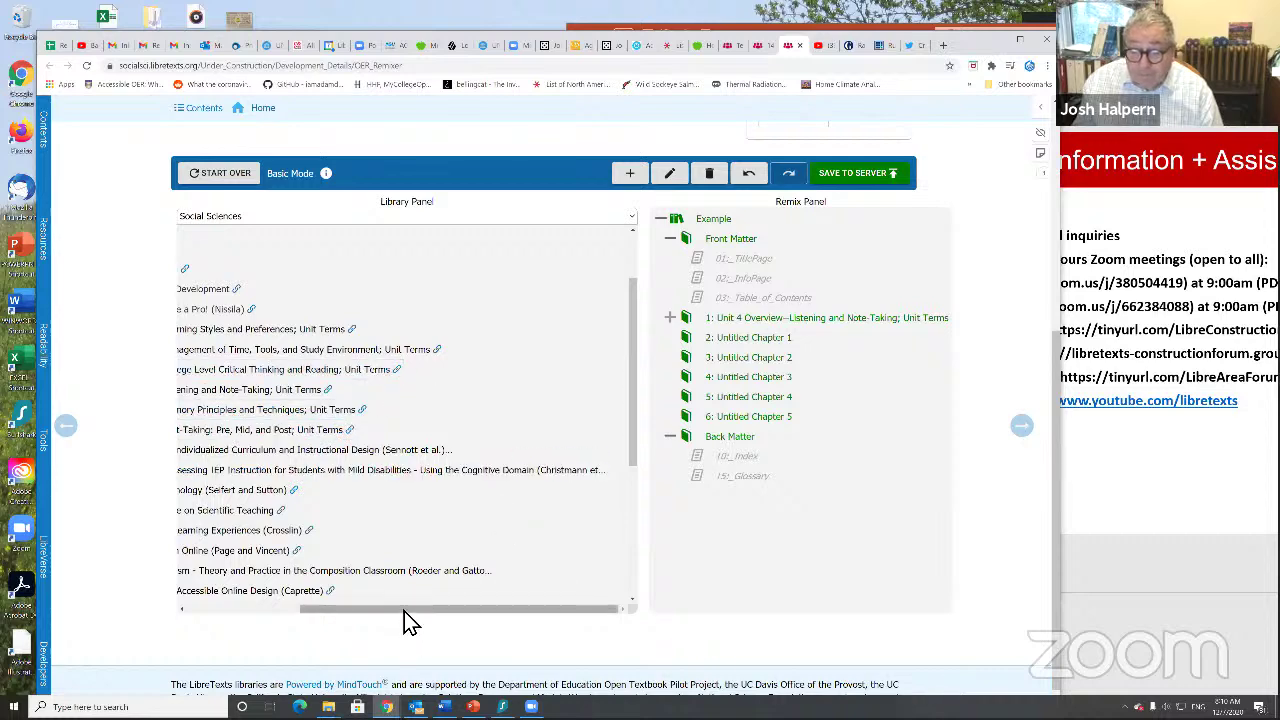
left_click_drag(404, 611, 268, 617)
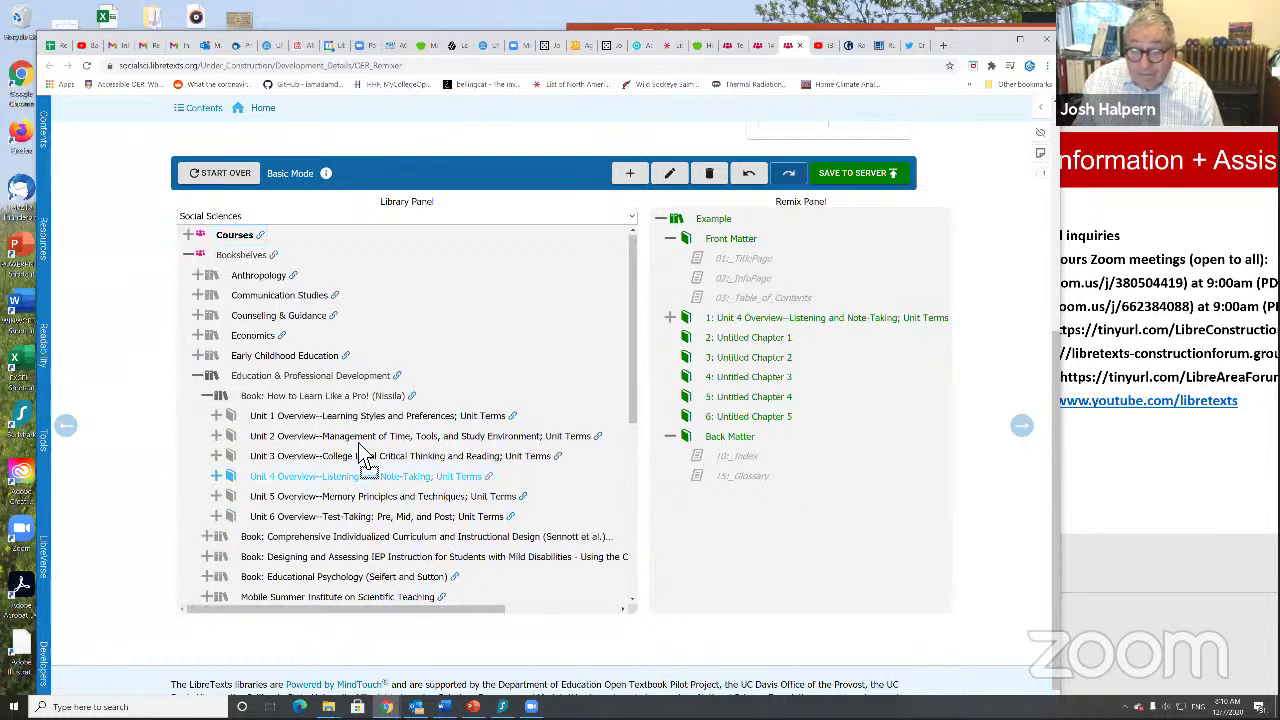
left_click_drag(688, 335, 677, 238)
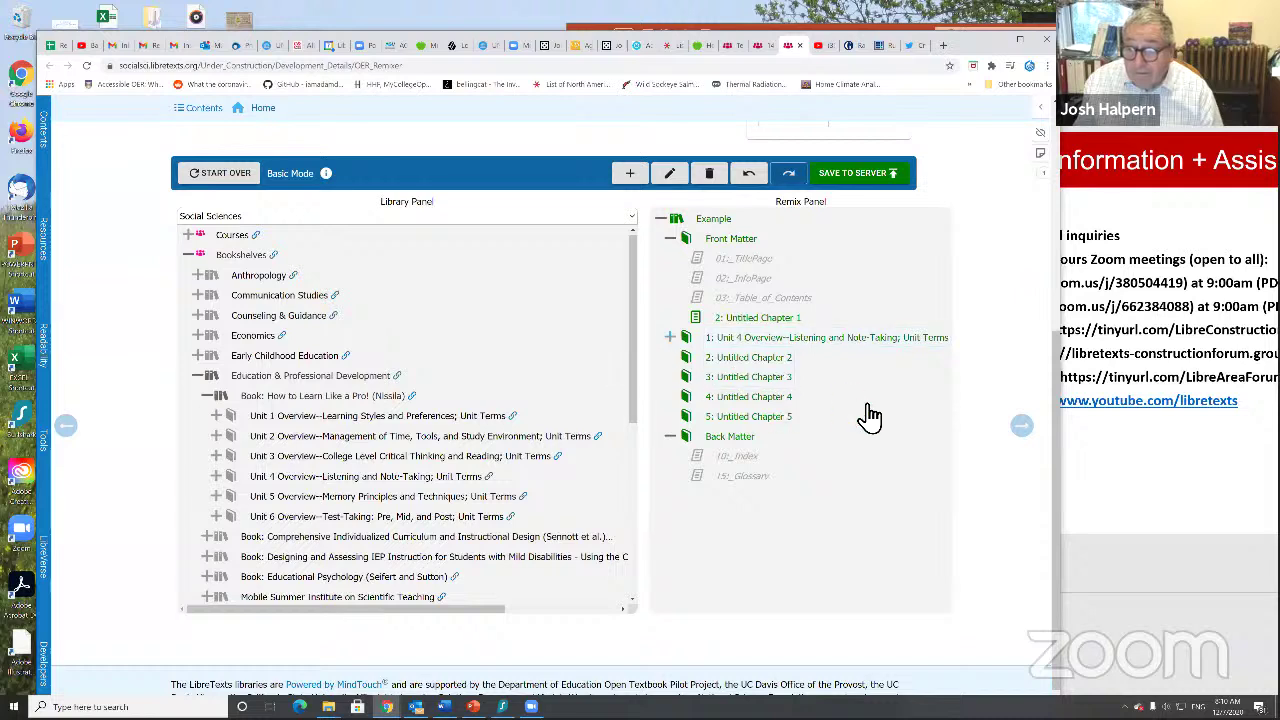
Delete Untitled Chapter 4 from the remix.
left_click(765, 396)
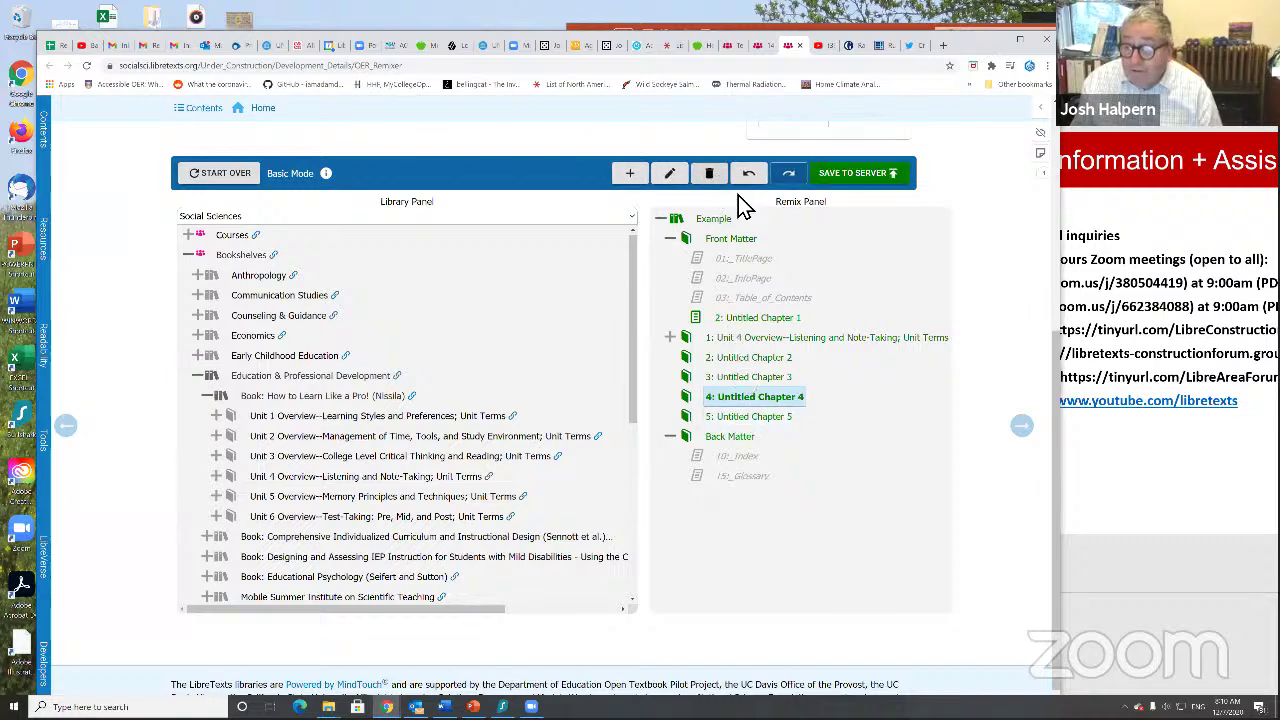
left_click(709, 173)
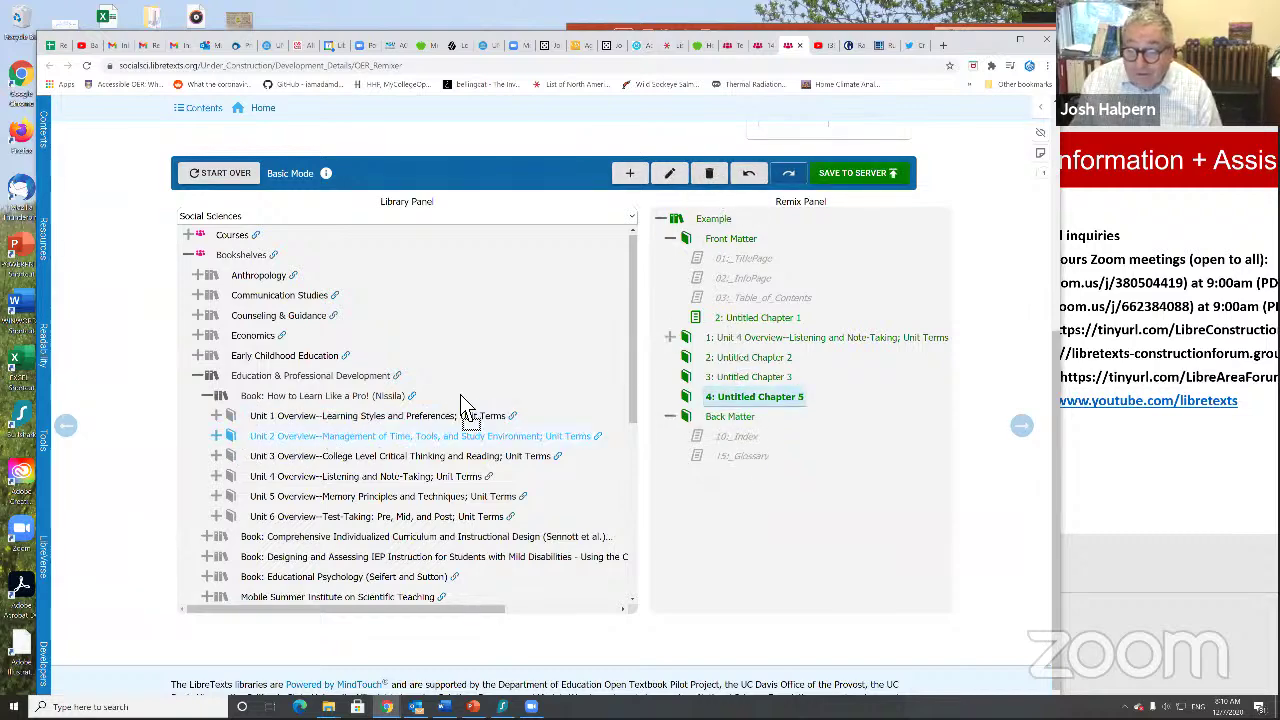
Add Unit 1 Overview--Learning Styles and Preferences; Unit Terms to the remix and place it ahead of the Unit 4 Overview chapter.
left_click_drag(455, 436, 678, 360)
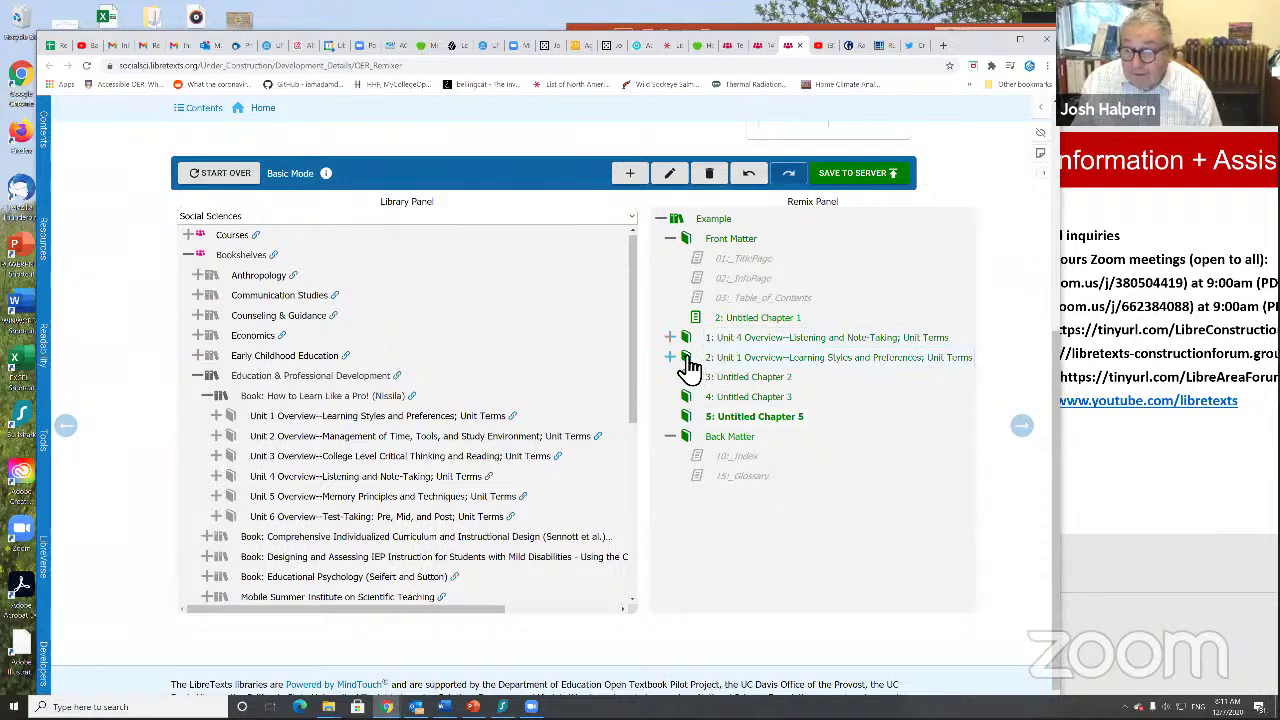
left_click_drag(688, 360, 677, 342)
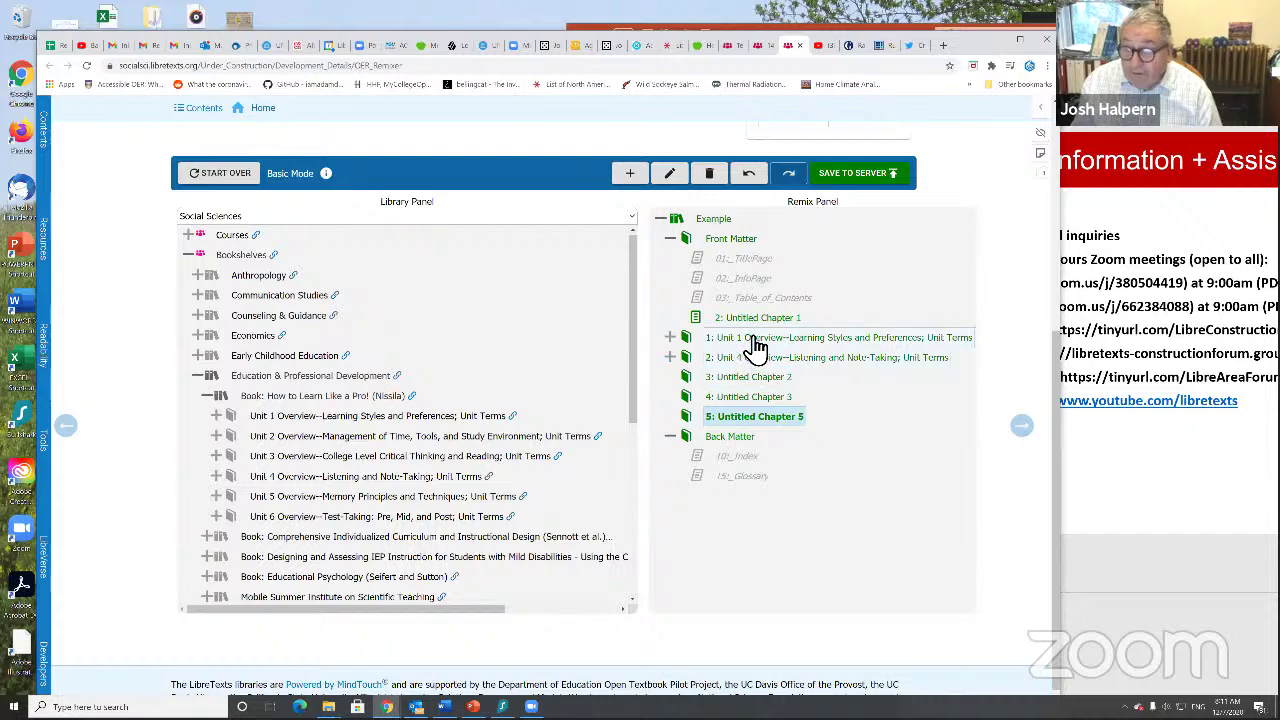
Save the Example remix to the server and open the published text.
left_click(858, 185)
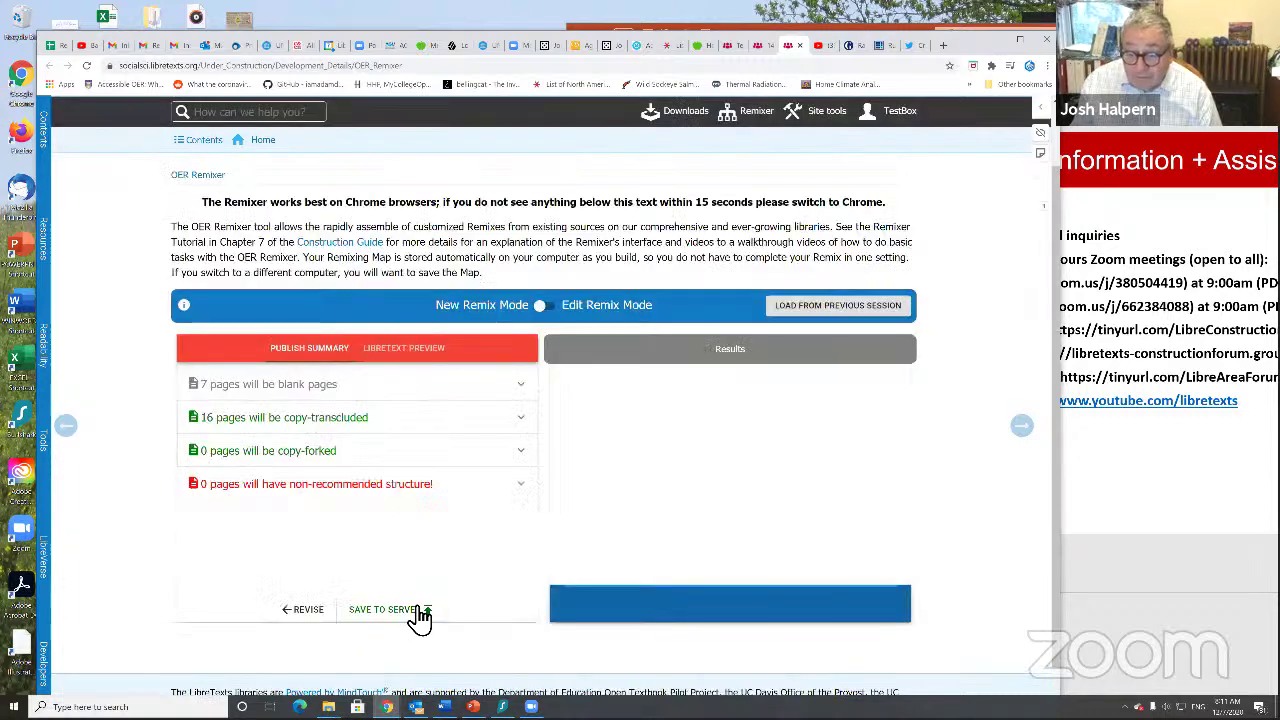
left_click(420, 615)
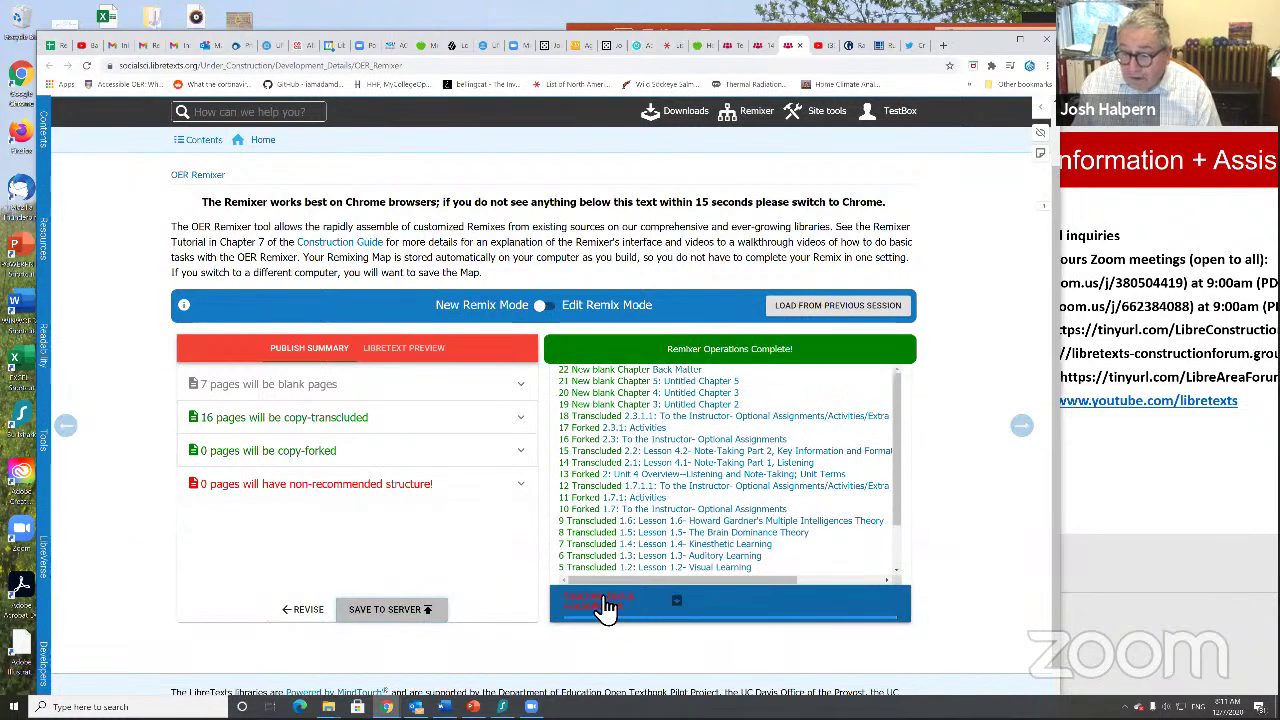
left_click(600, 604)
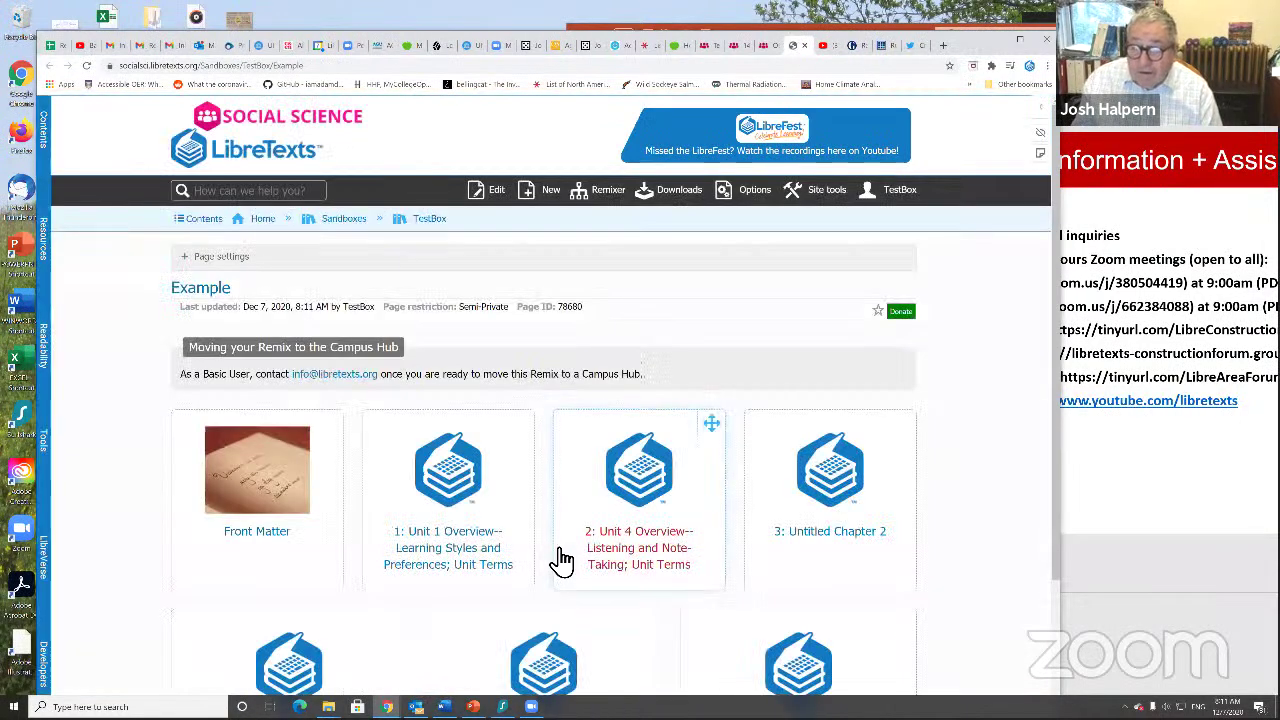
Look over the saved Example remix in the TestBox sandbox and read through Lesson 1.1- The Three Learning Styles.
scroll(562, 560, "down", 3)
scroll(398, 229, "up", 1)
scroll(430, 232, "up", 1)
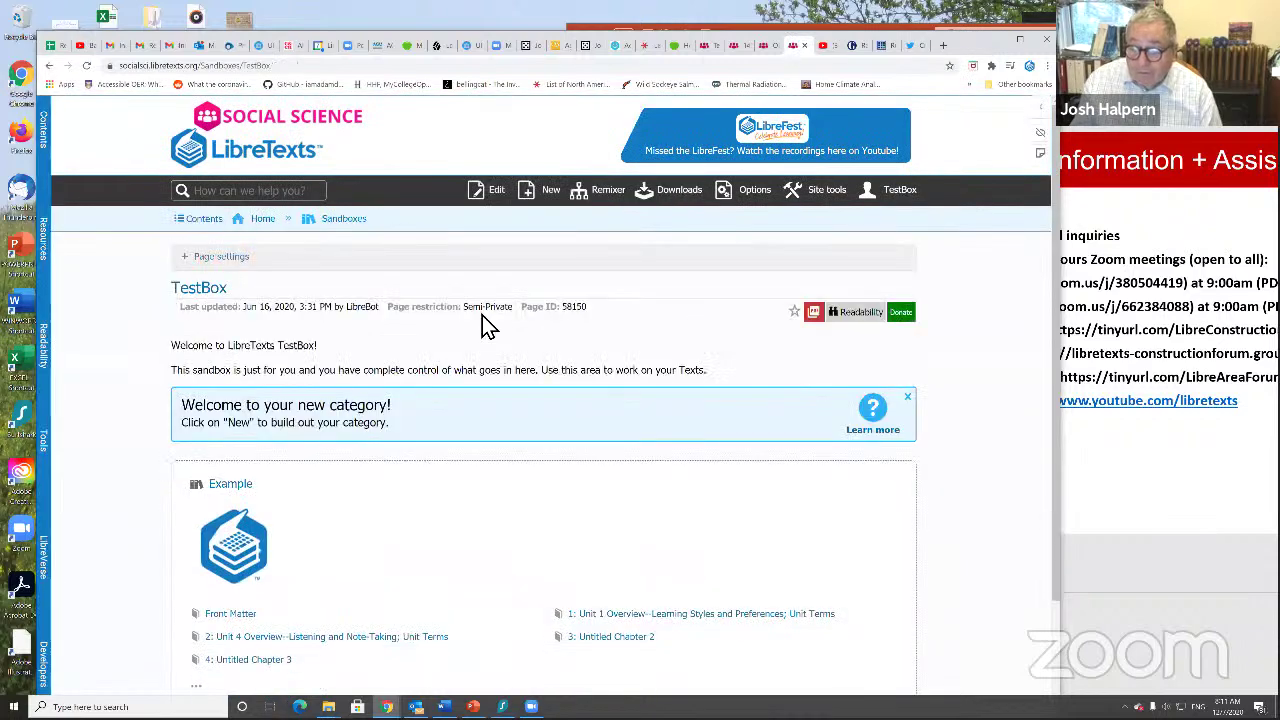
scroll(290, 475, "down", 2)
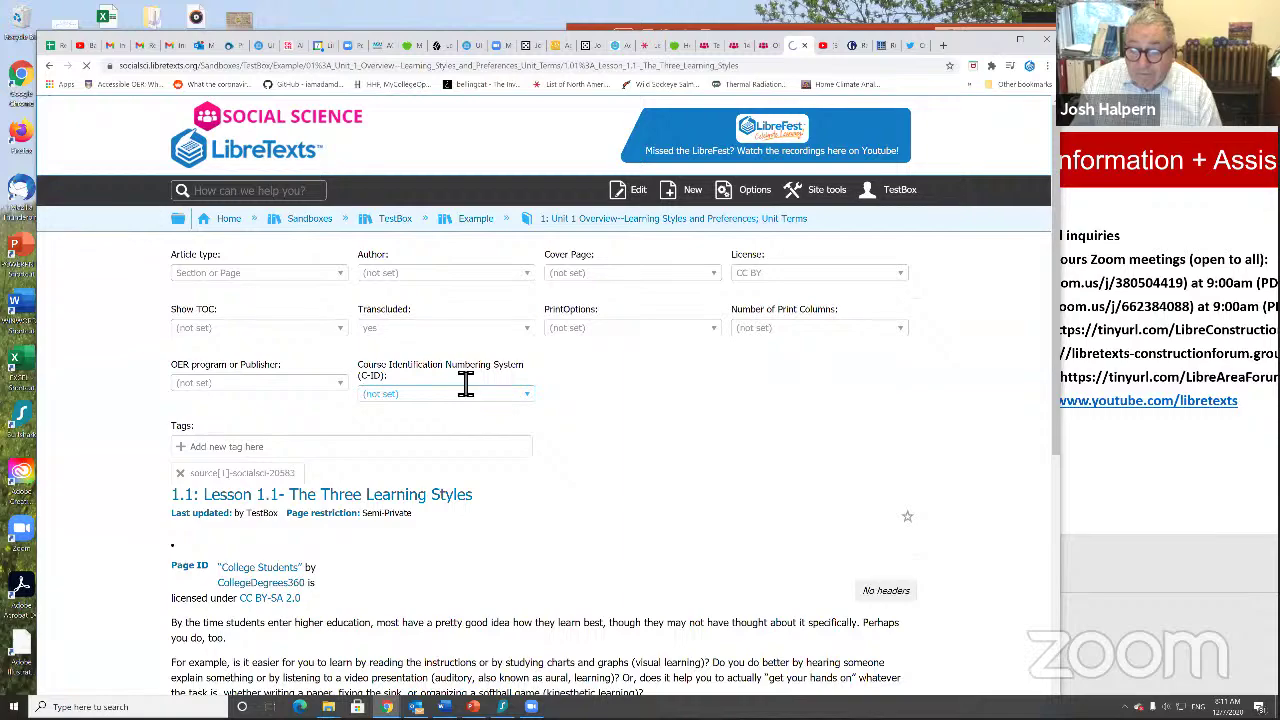
scroll(452, 373, "down", 3)
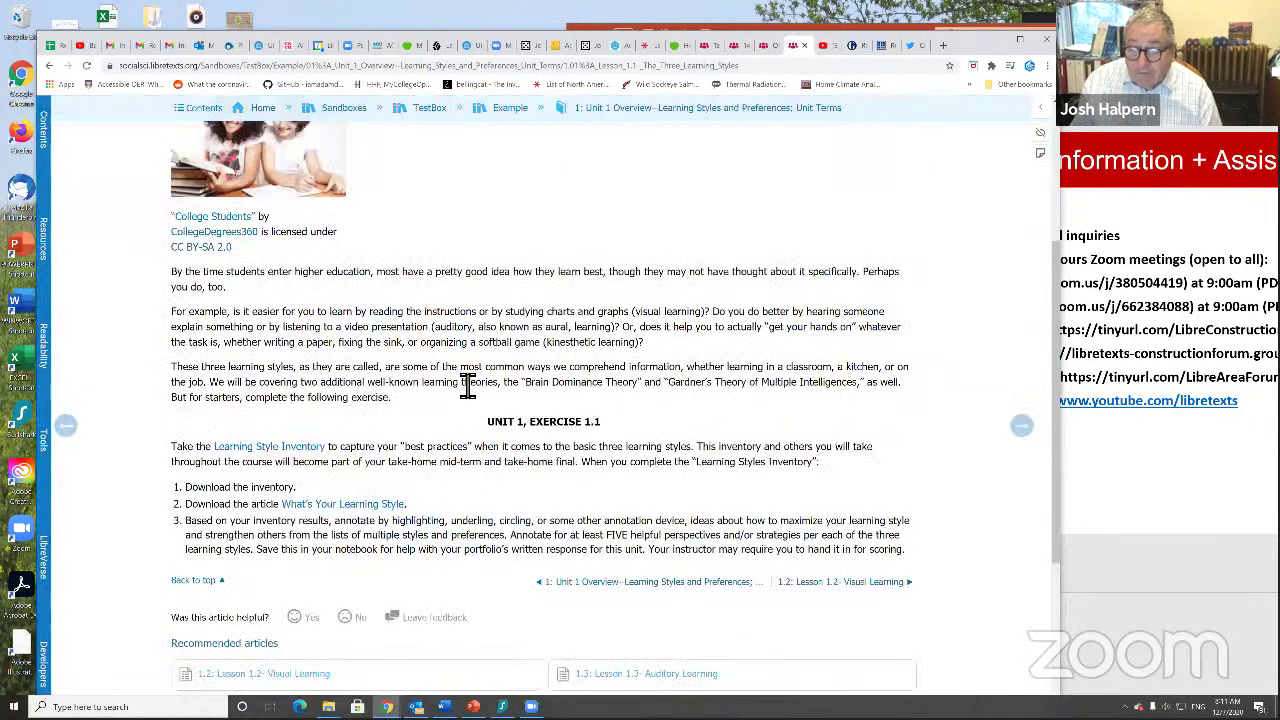
scroll(550, 360, "up", 2)
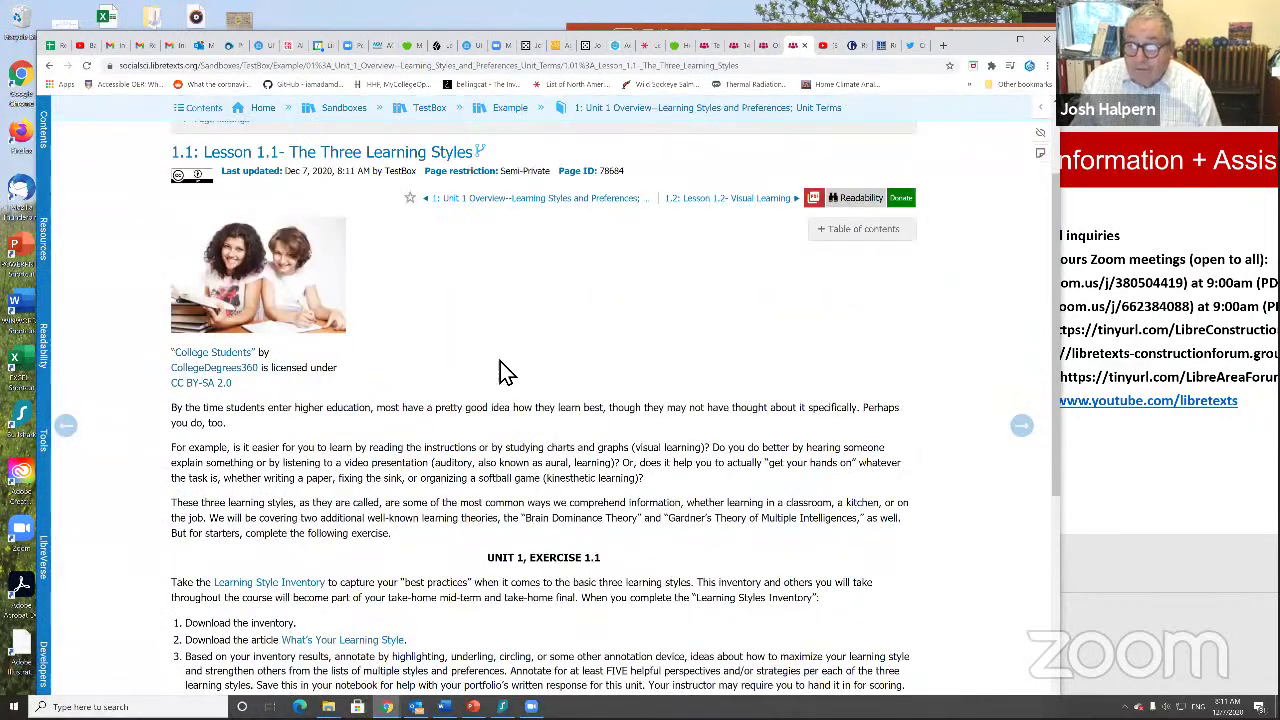
scroll(524, 355, "up", 3)
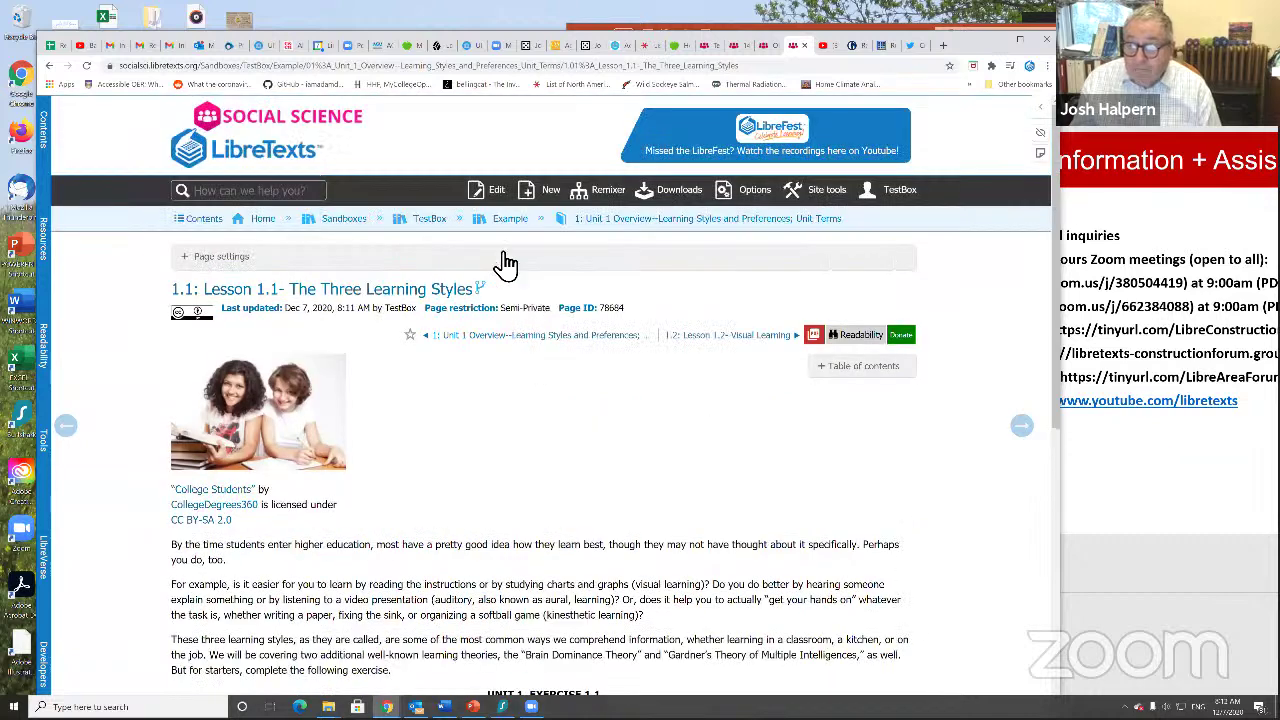
Open Lesson 1.1 for editing to inspect its content reuse block, and leave the editor discarding changes.
left_click(510, 190)
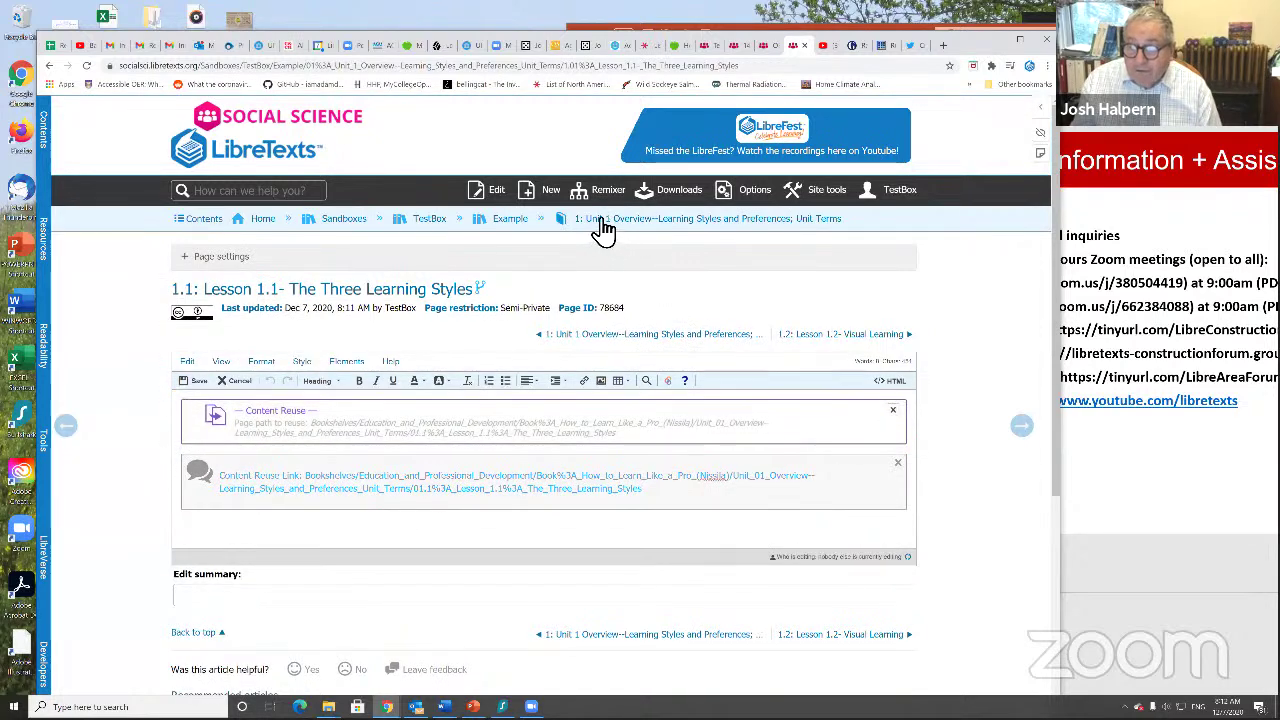
left_click(232, 381)
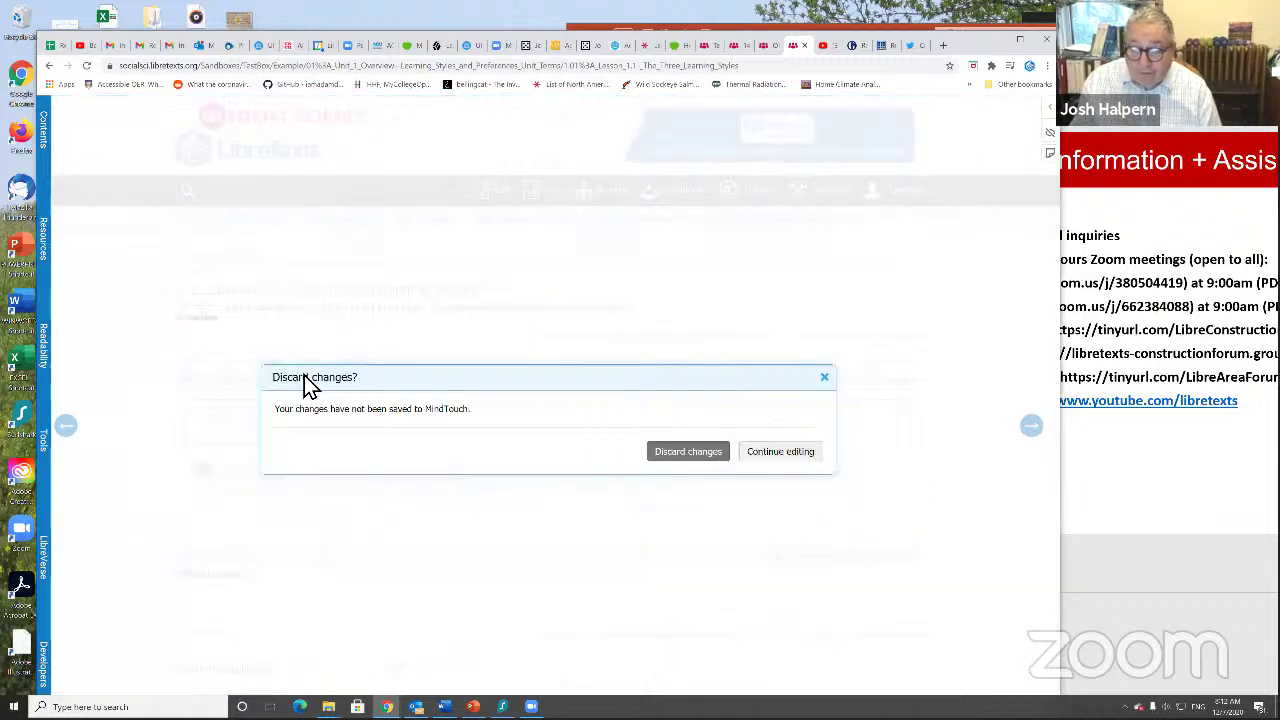
left_click(674, 451)
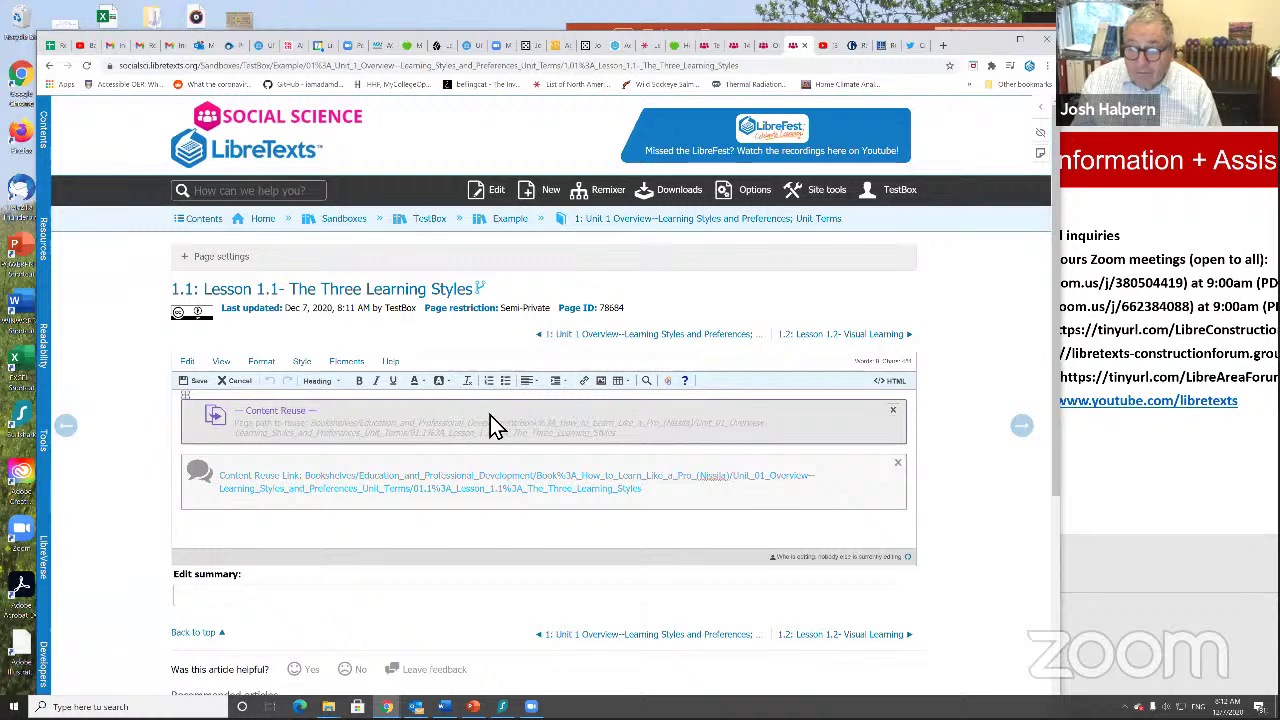
Fork the Lesson 1.1 page so its reused content becomes editable, and open it in the editor.
left_click(480, 288)
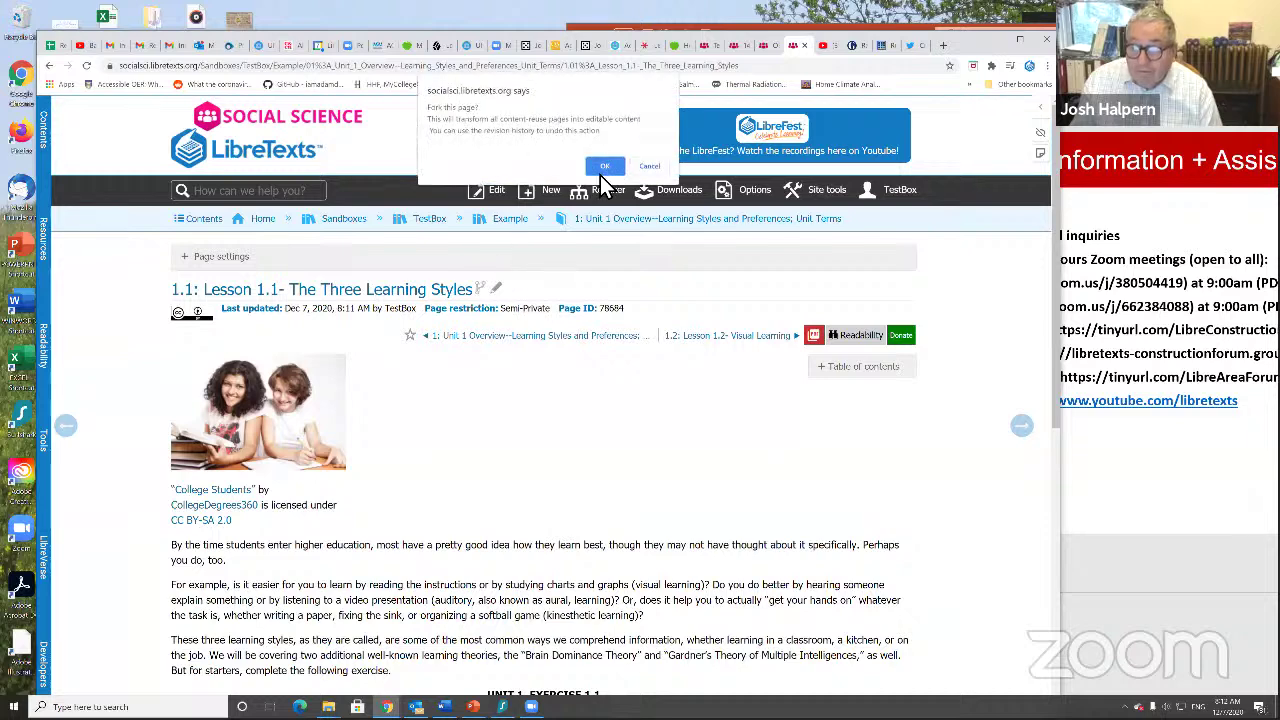
left_click(603, 166)
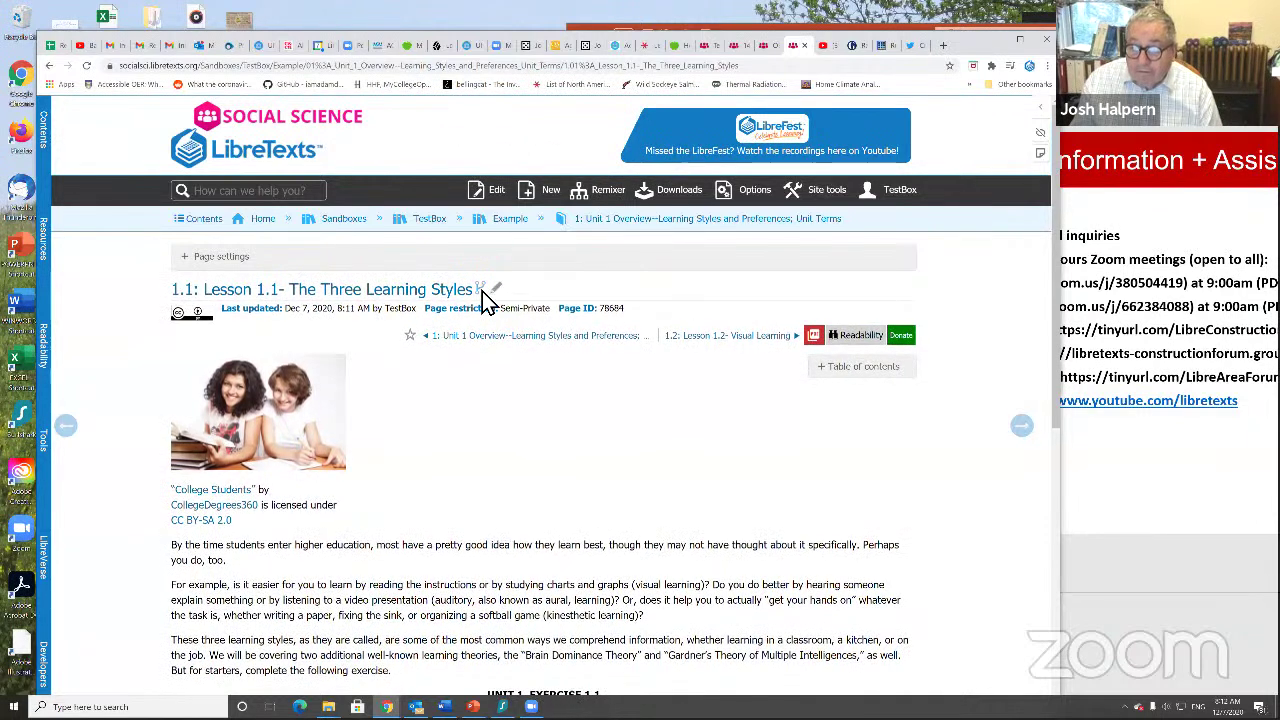
left_click(646, 180)
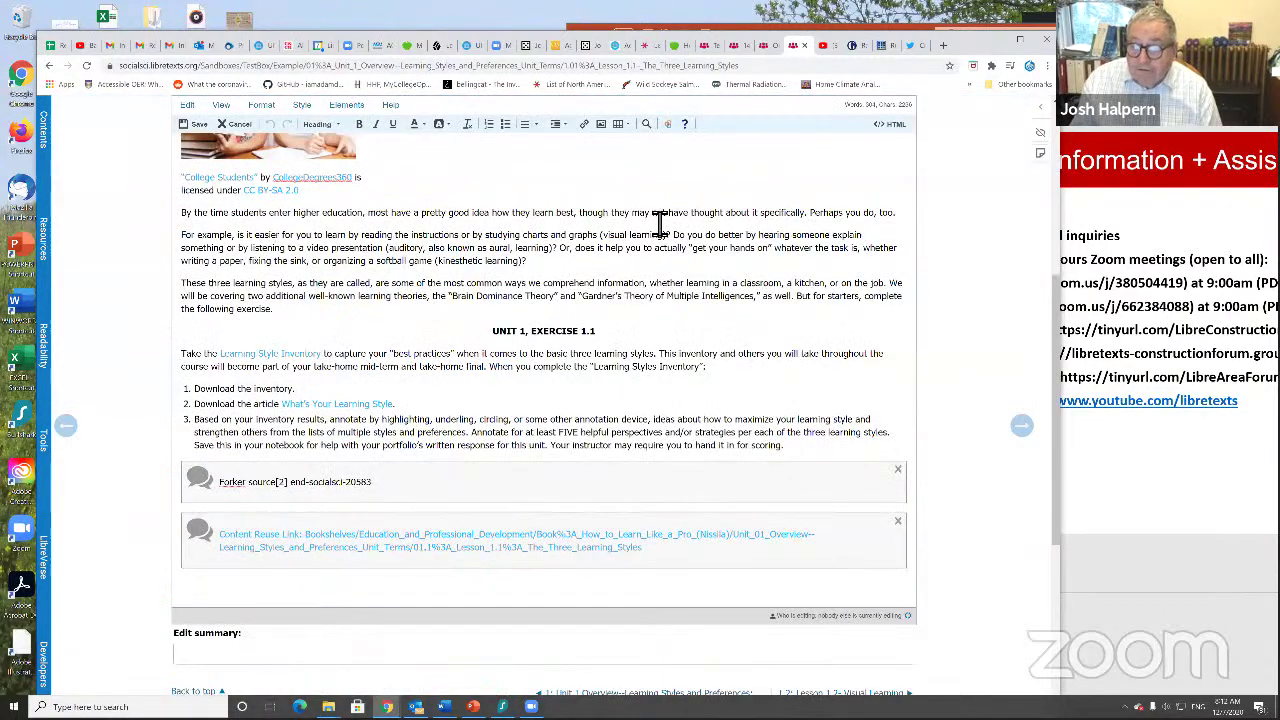
Review the forked text and source markers of Lesson 1.1 in the editor and save the page.
scroll(380, 178, "up", 2)
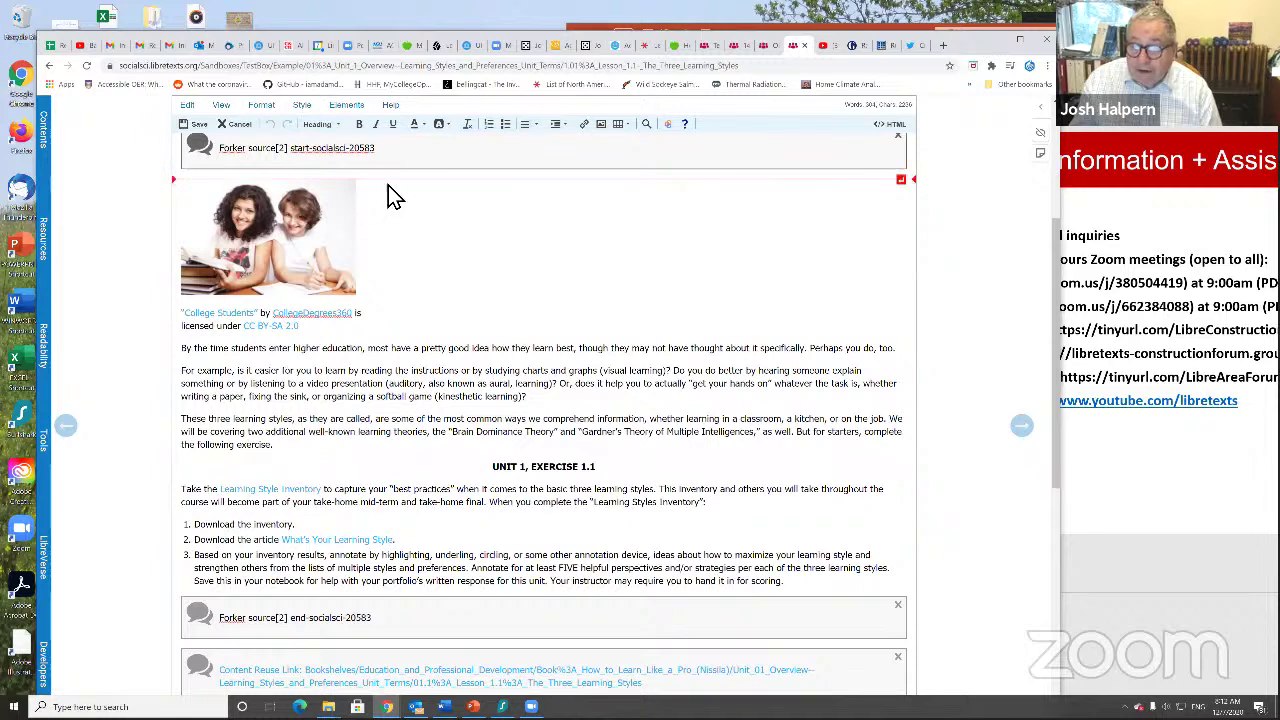
scroll(443, 223, "up", 4)
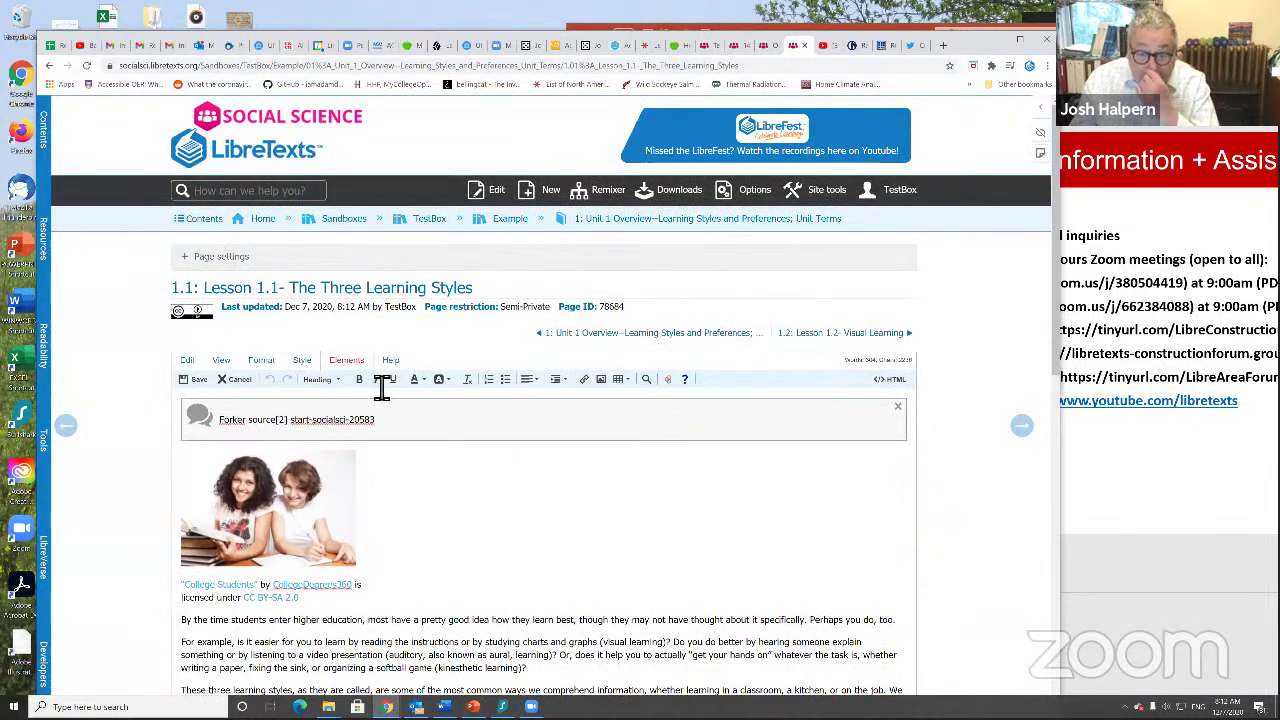
scroll(381, 388, "down", 4)
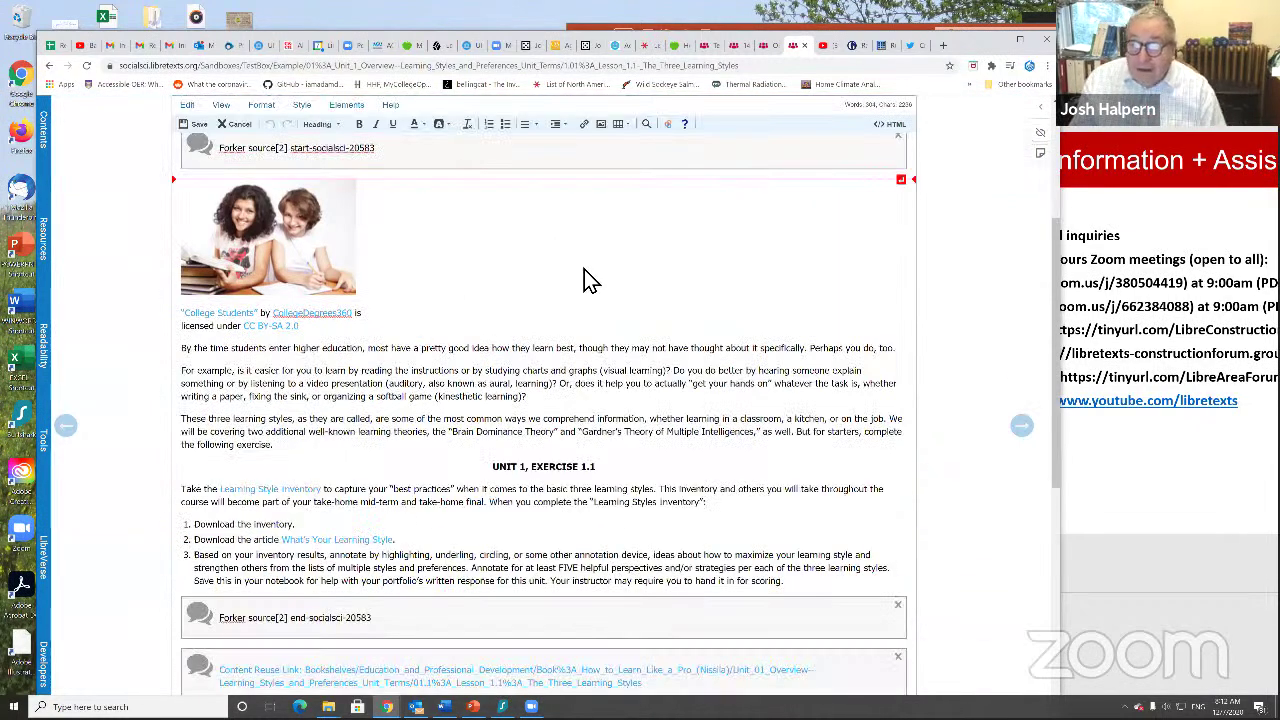
scroll(584, 269, "up", 2)
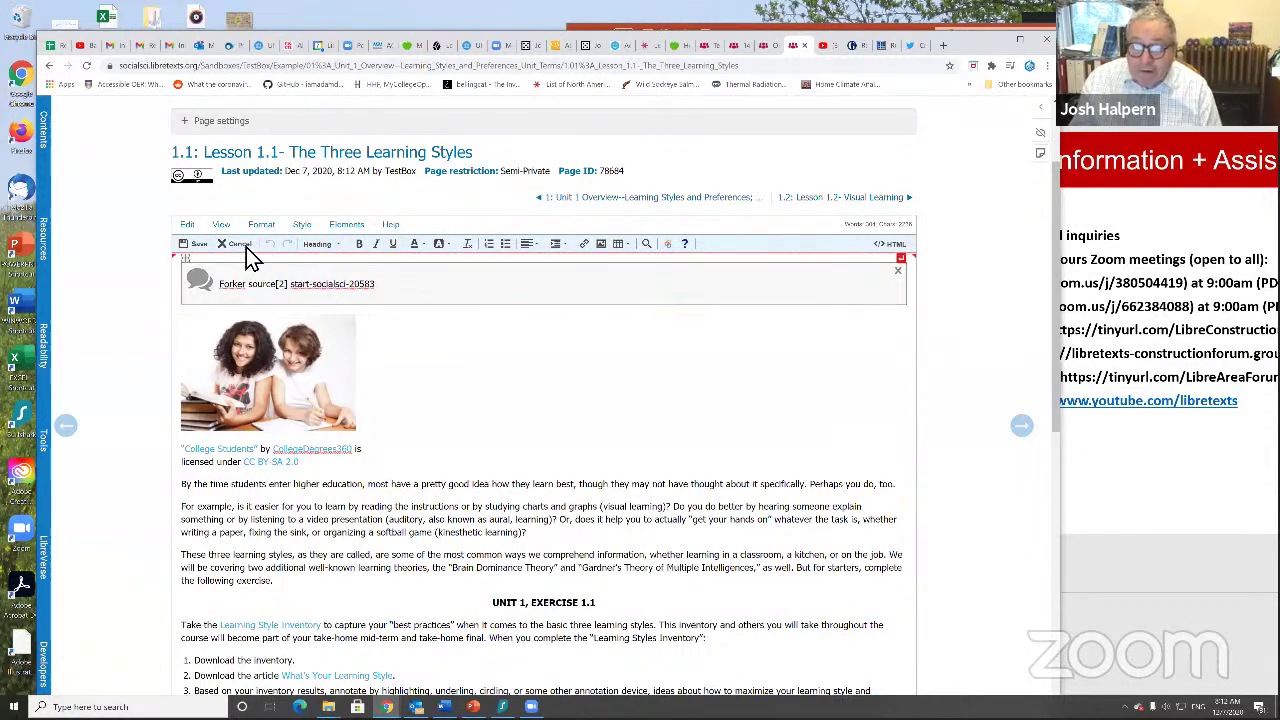
left_click(194, 245)
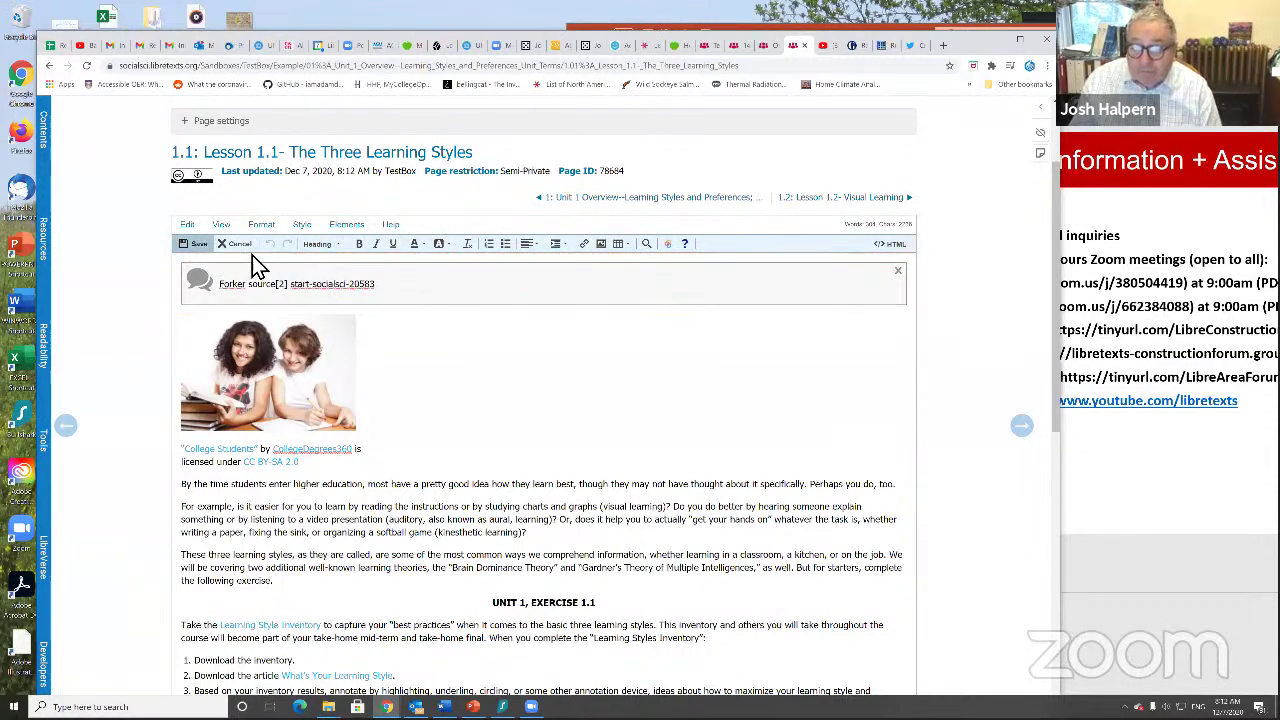
scroll(466, 283, "down", 2)
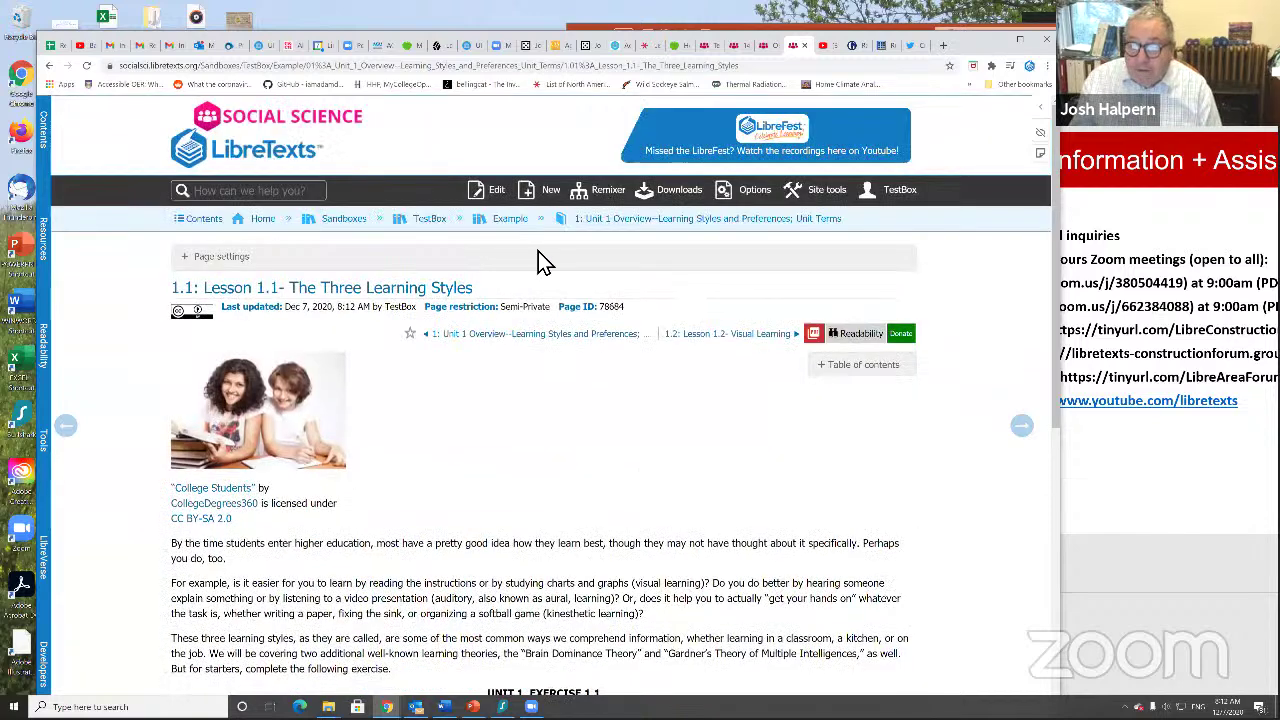
Go to the Unit 1 Overview chapter and turn on email notifications for this page and all subpages.
left_click(592, 221)
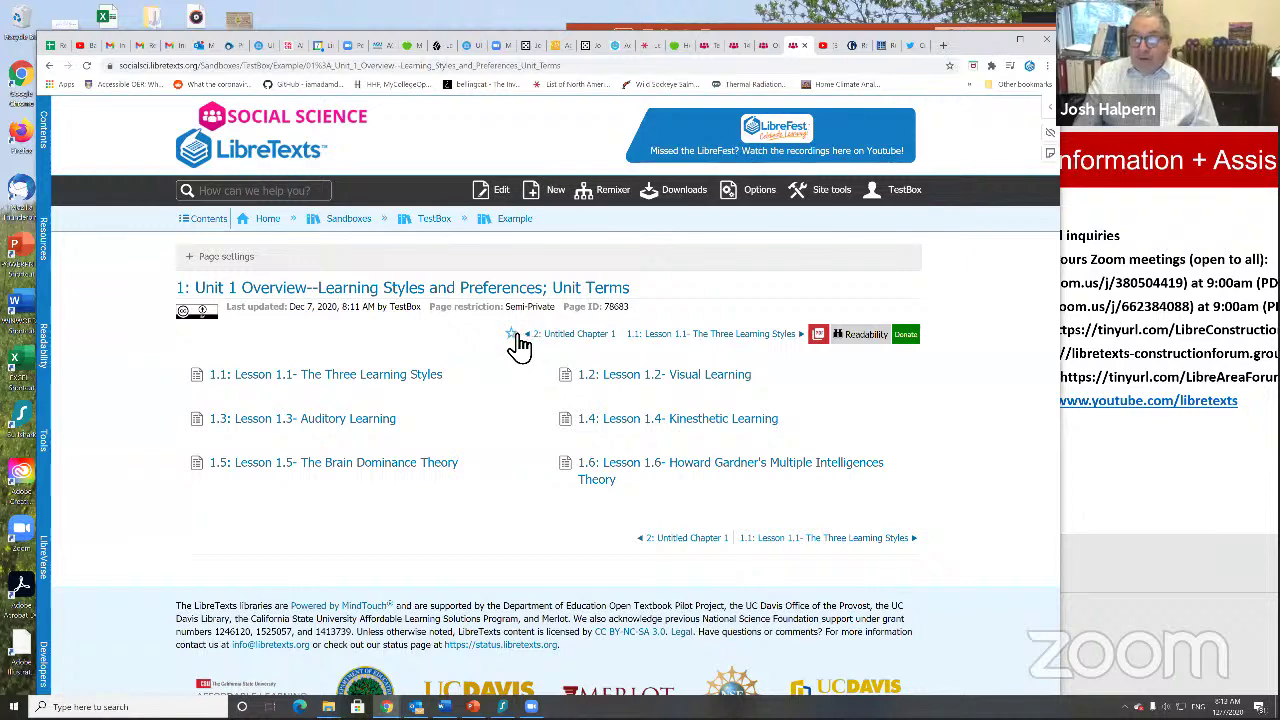
left_click(516, 338)
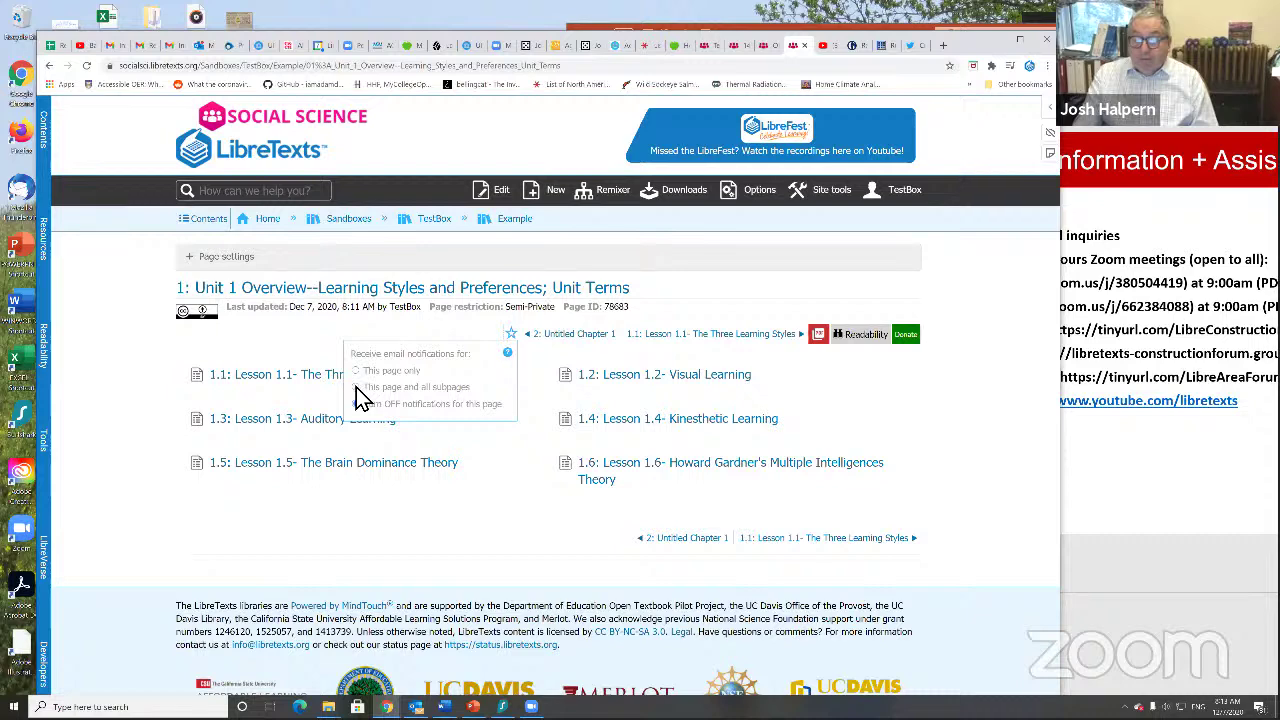
left_click(502, 389)
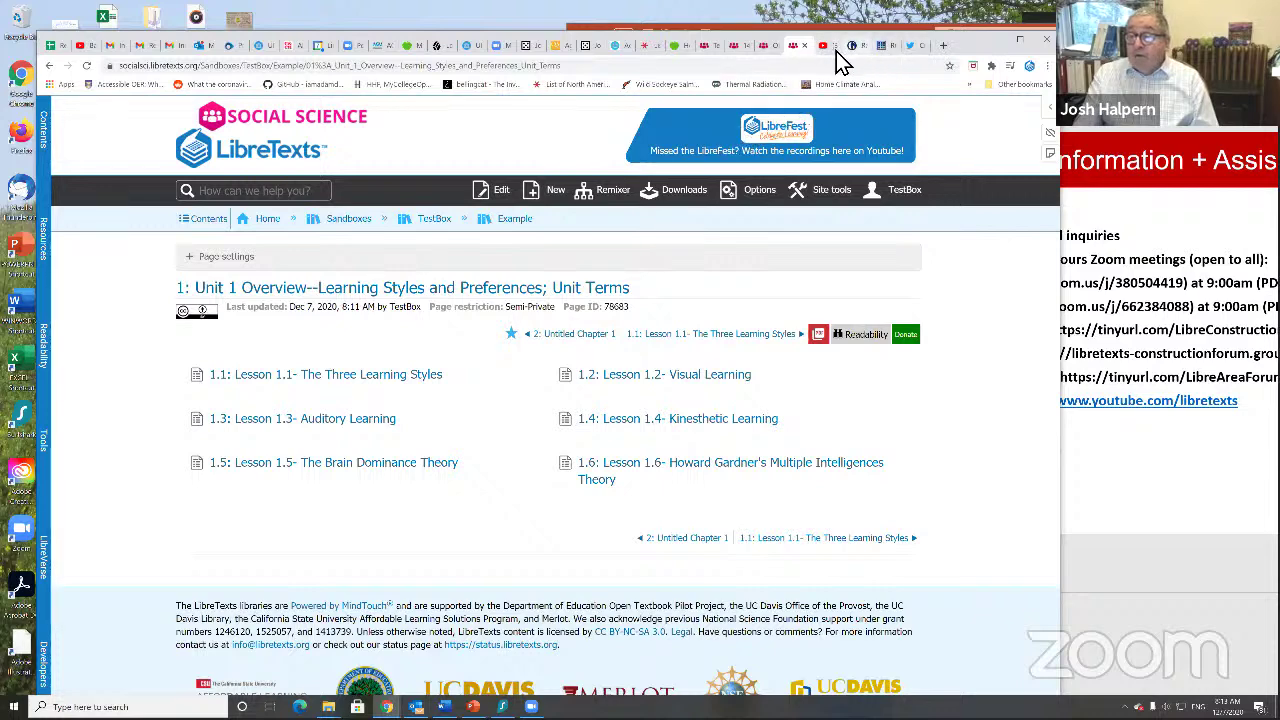
Switch to the K12 library and look through the subjects on its Bookshelves page.
left_click(676, 47)
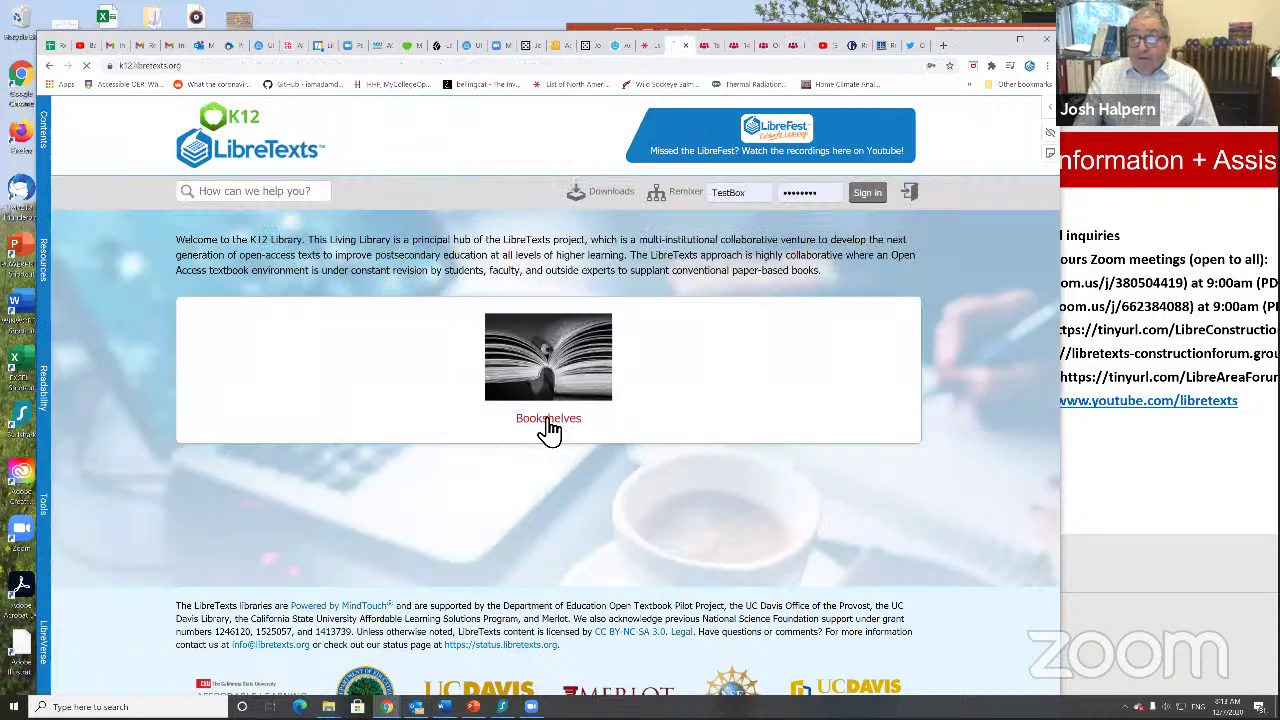
left_click(548, 418)
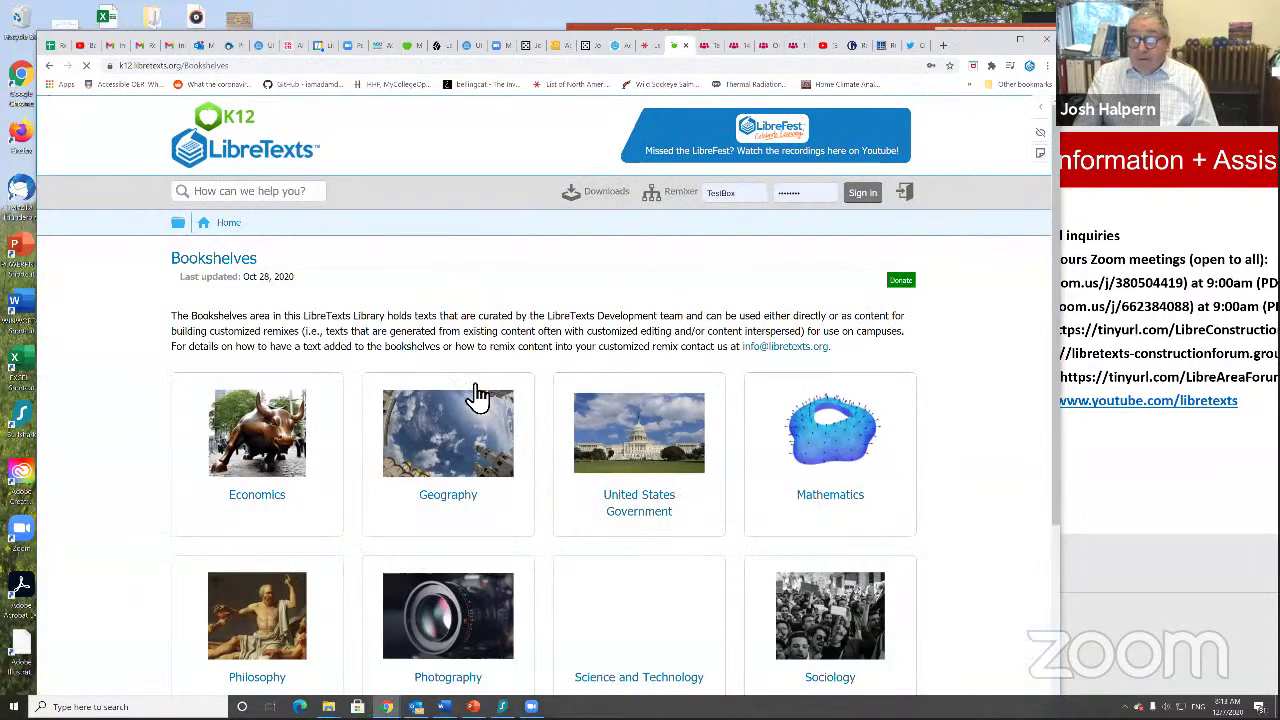
scroll(474, 391, "down", 1)
scroll(229, 381, "down", 2)
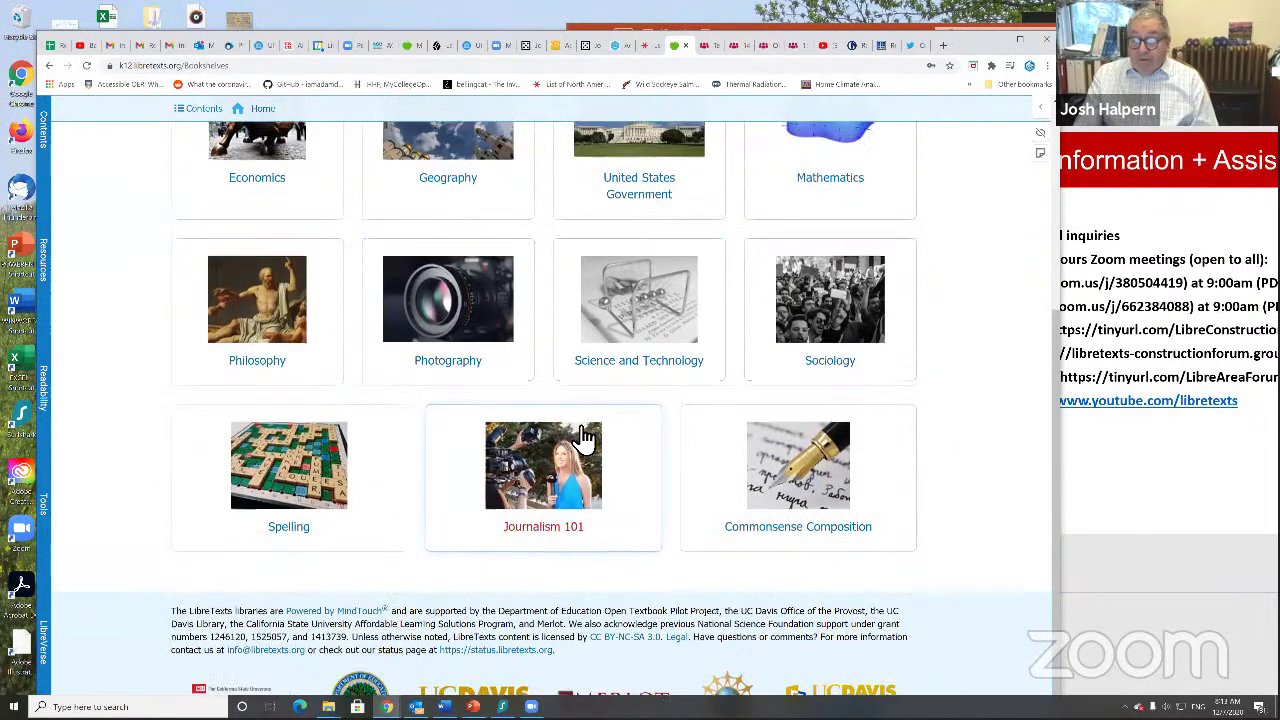
scroll(590, 440, "up", 1)
scroll(342, 388, "up", 1)
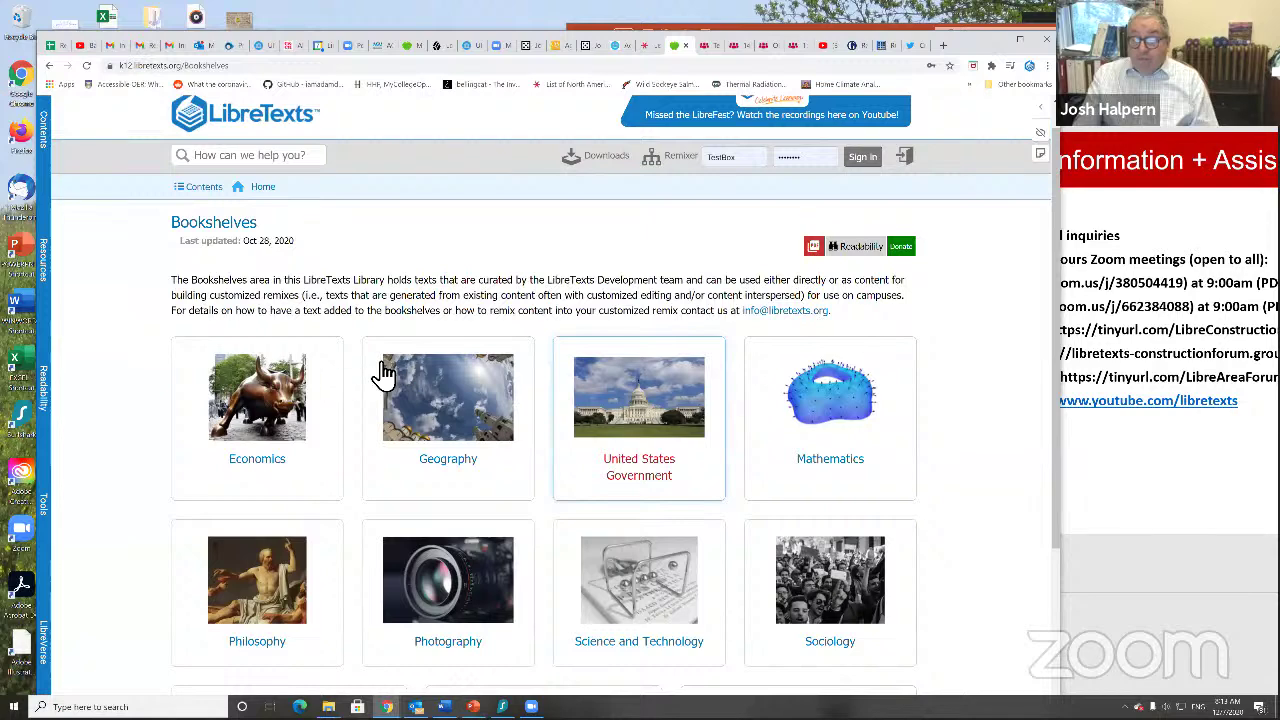
scroll(350, 375, "down", 1)
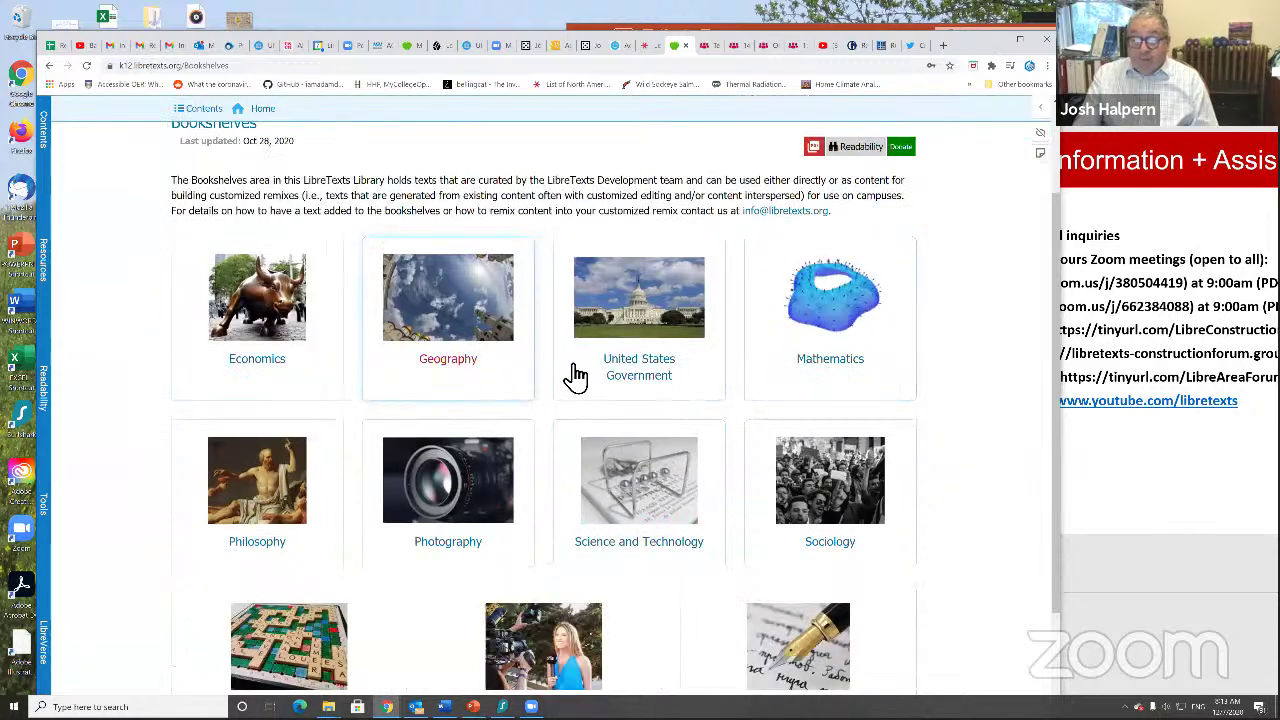
Browse the K12 Mathematics bookshelf to the Arithmetic text and view the sections of Chapter 1.
left_click(850, 372)
scroll(920, 376, "down", 3)
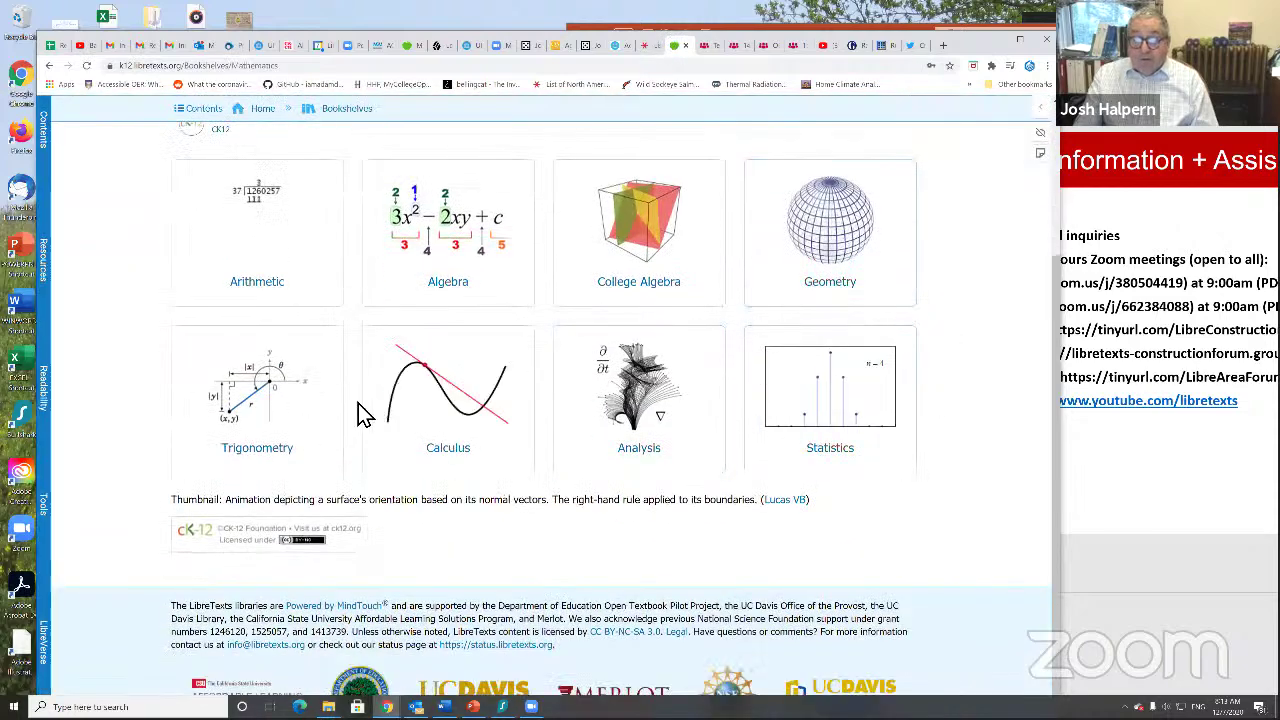
left_click(262, 289)
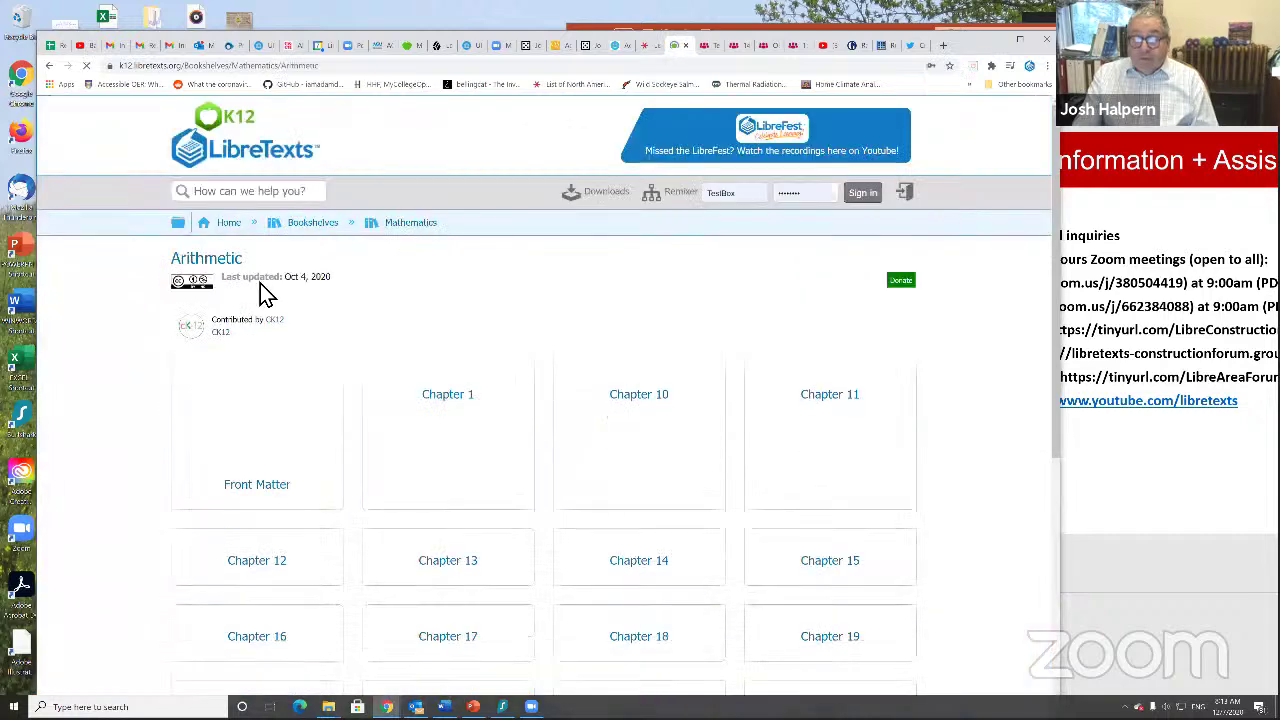
left_click(449, 402)
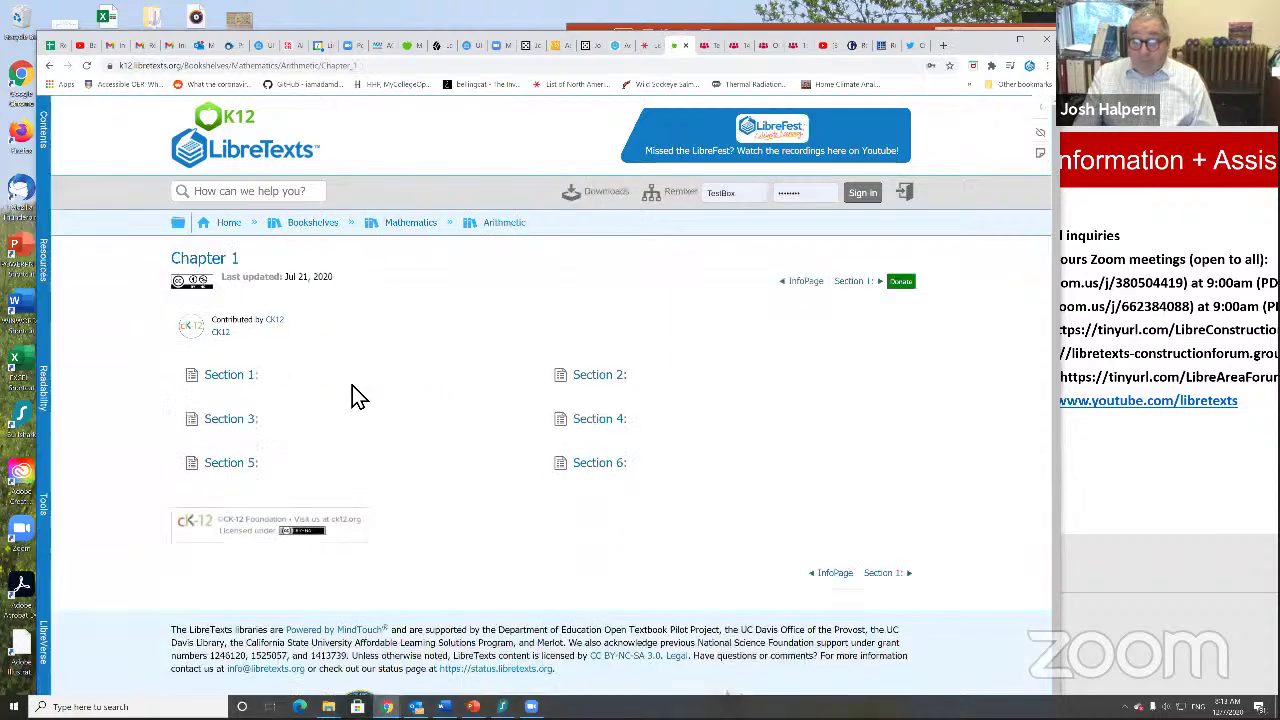
Return to the K12 library home page and switch to the PowerPoint presentation with the LibreTexts Information + Assistance slide.
key("alt+Home")
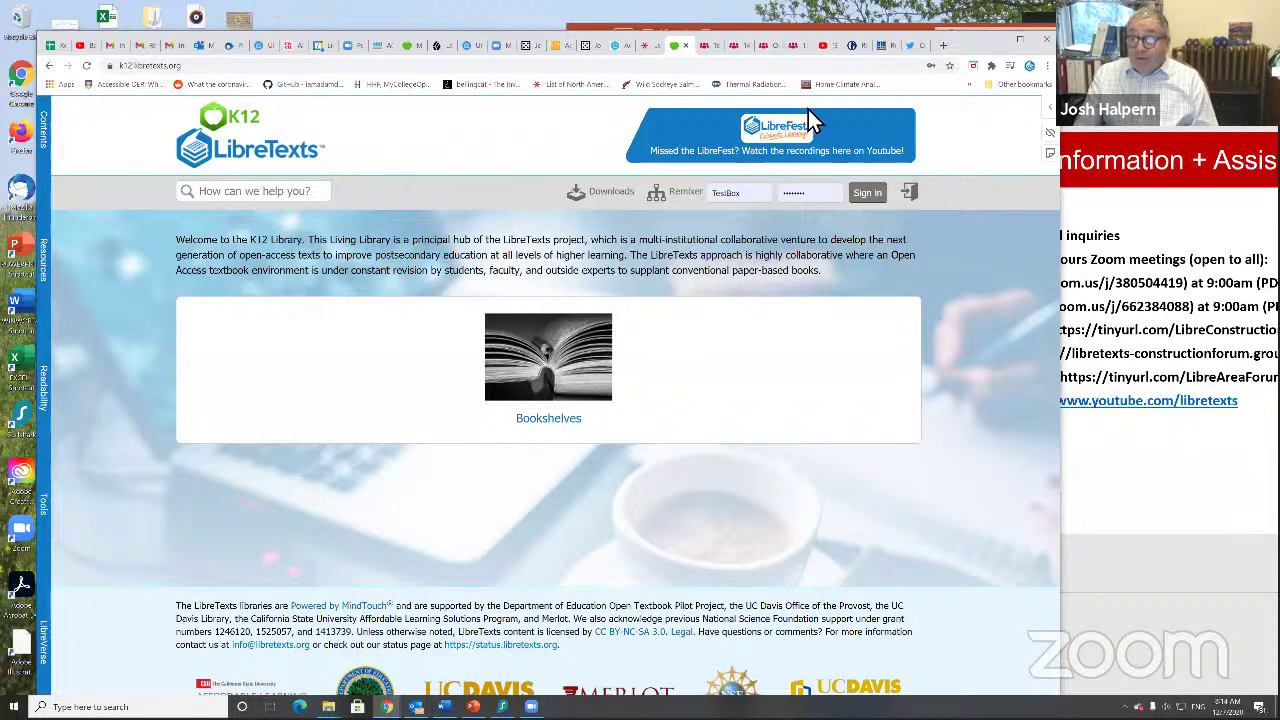
left_click(968, 30)
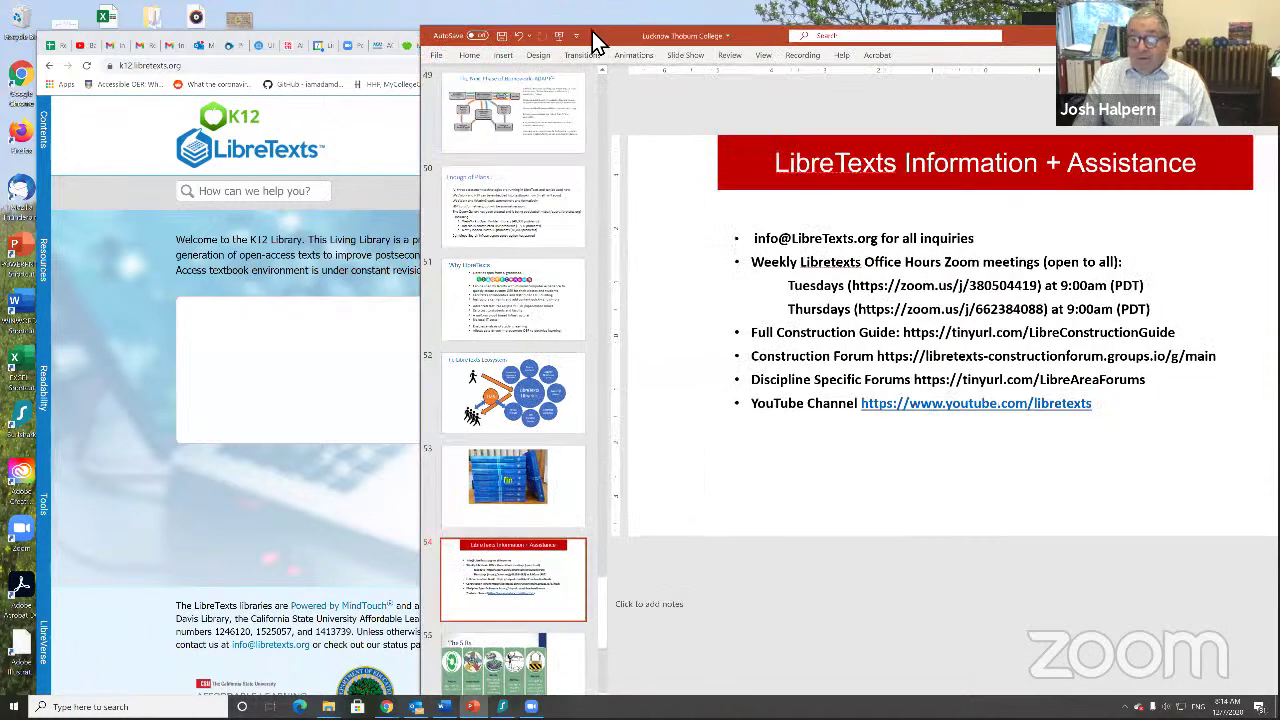
key("alt+q")
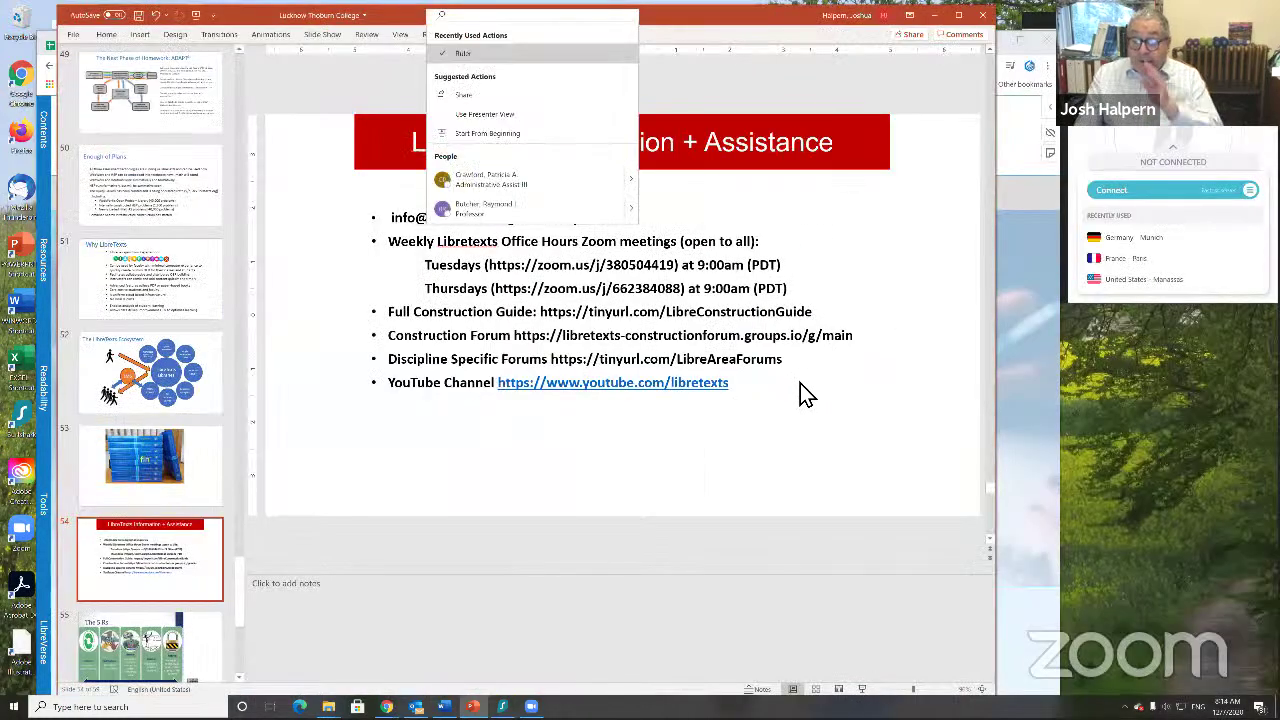
key("Escape")
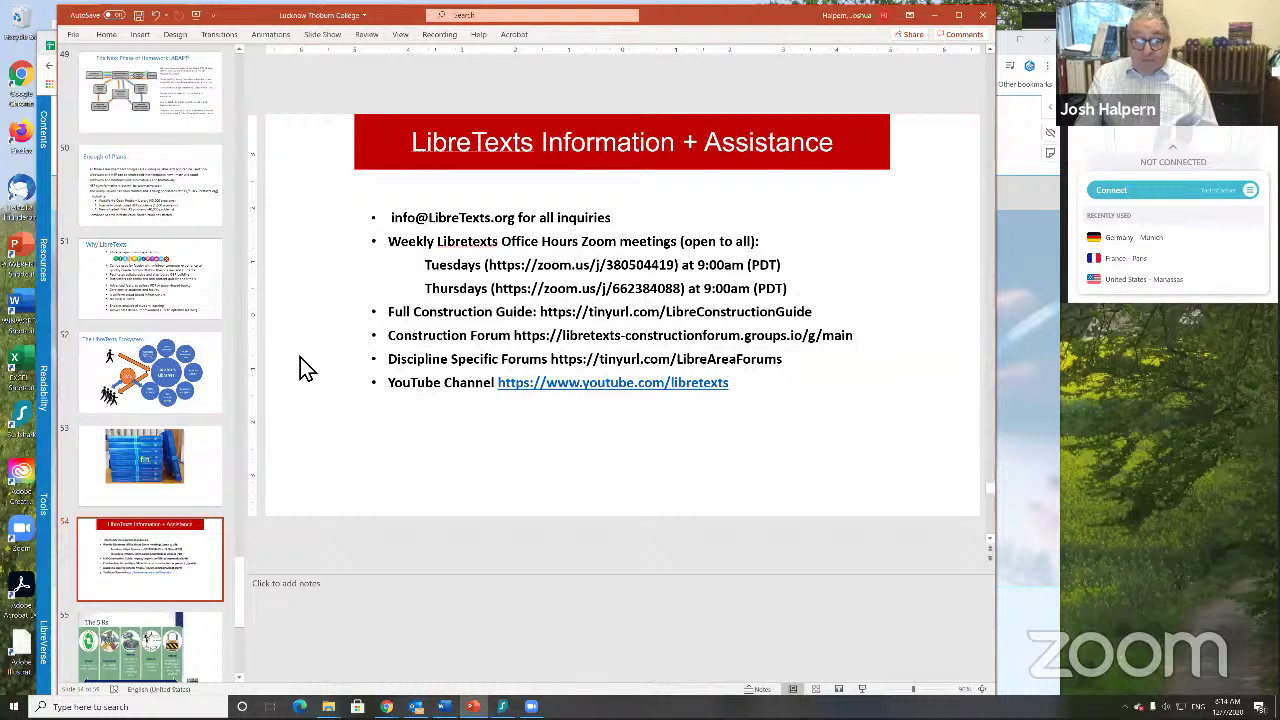
left_click(753, 397)
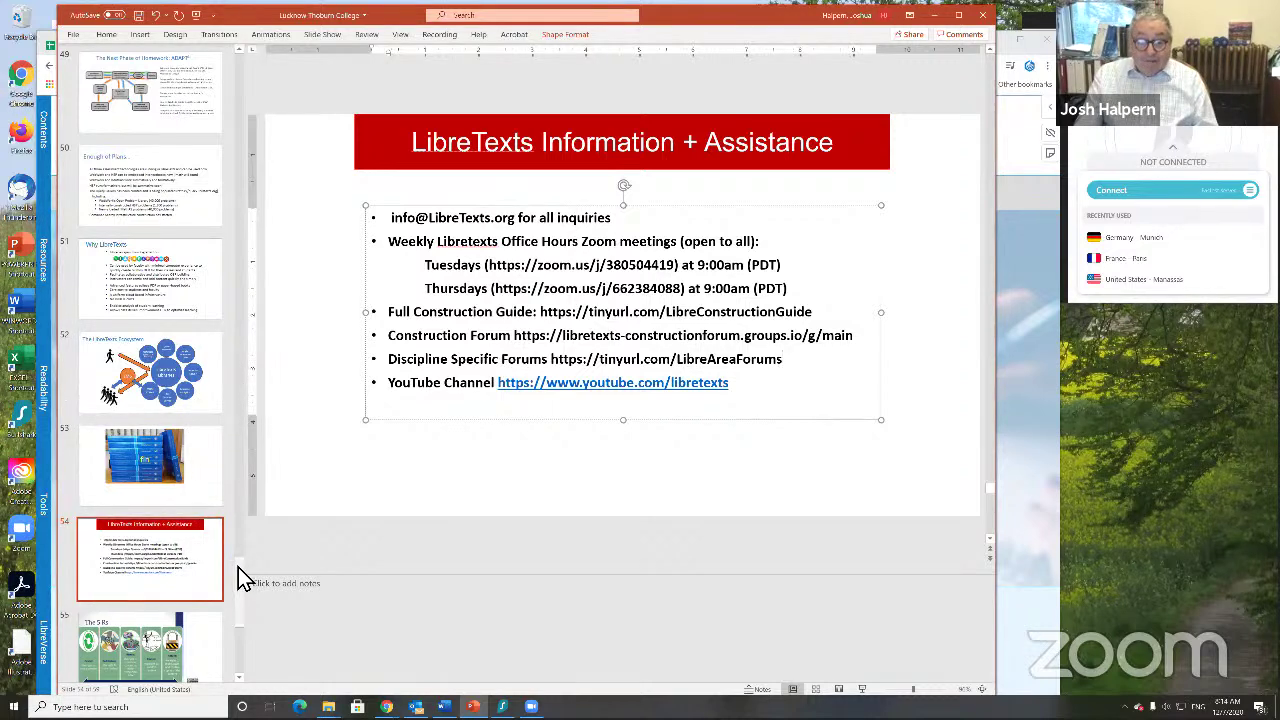
Go back to the LibreTexts title slide and look through the slide thumbnails up to slide 21.
left_click_drag(240, 580, 240, 69)
left_click(160, 117)
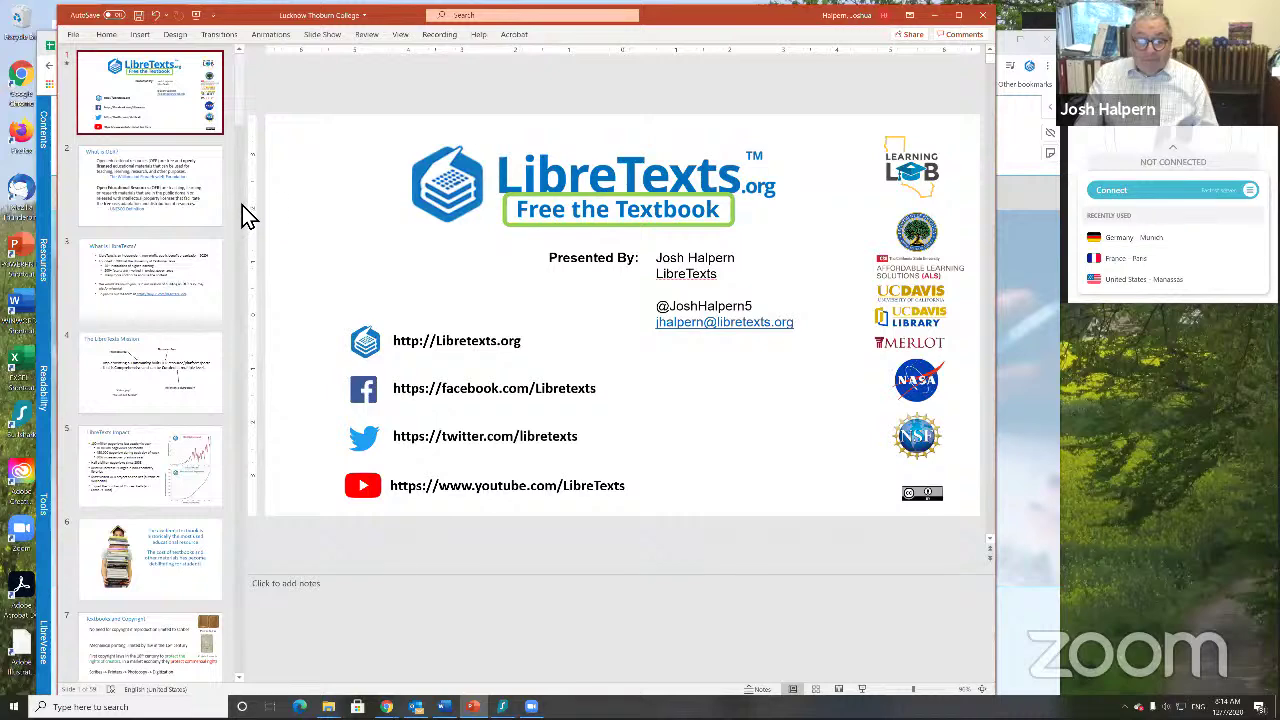
scroll(242, 210, "down", 10)
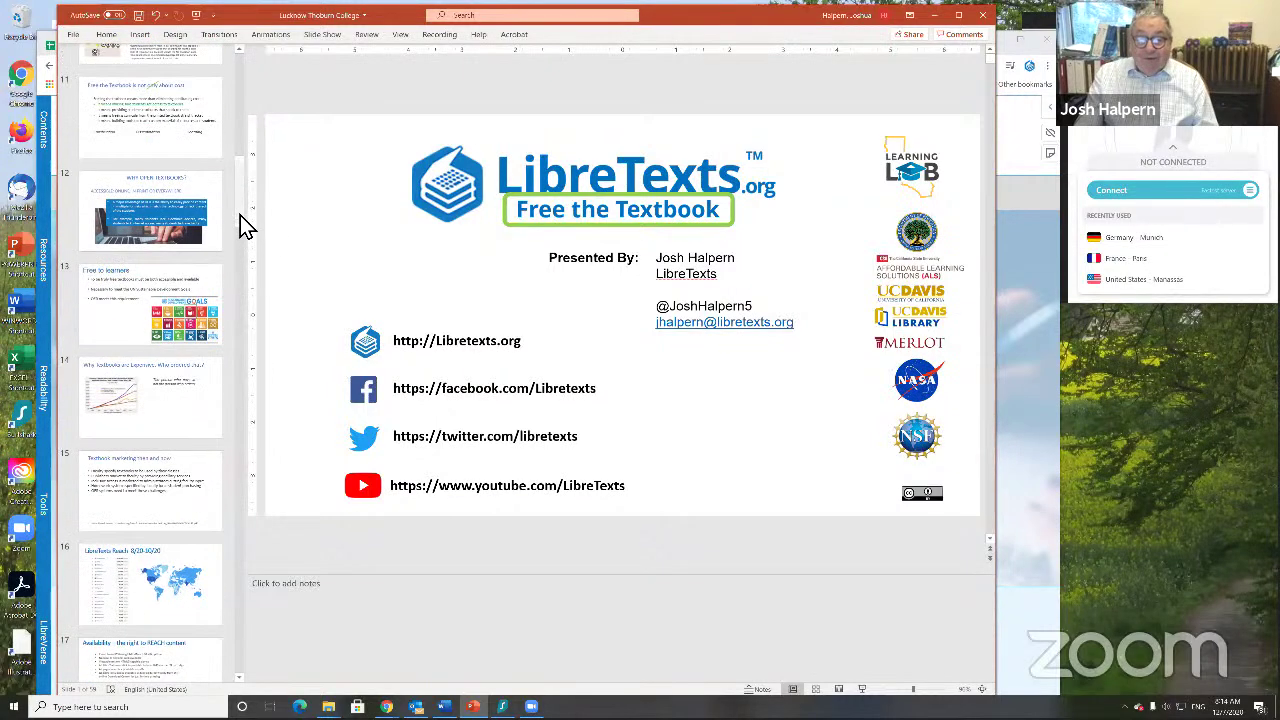
scroll(240, 219, "down", 3)
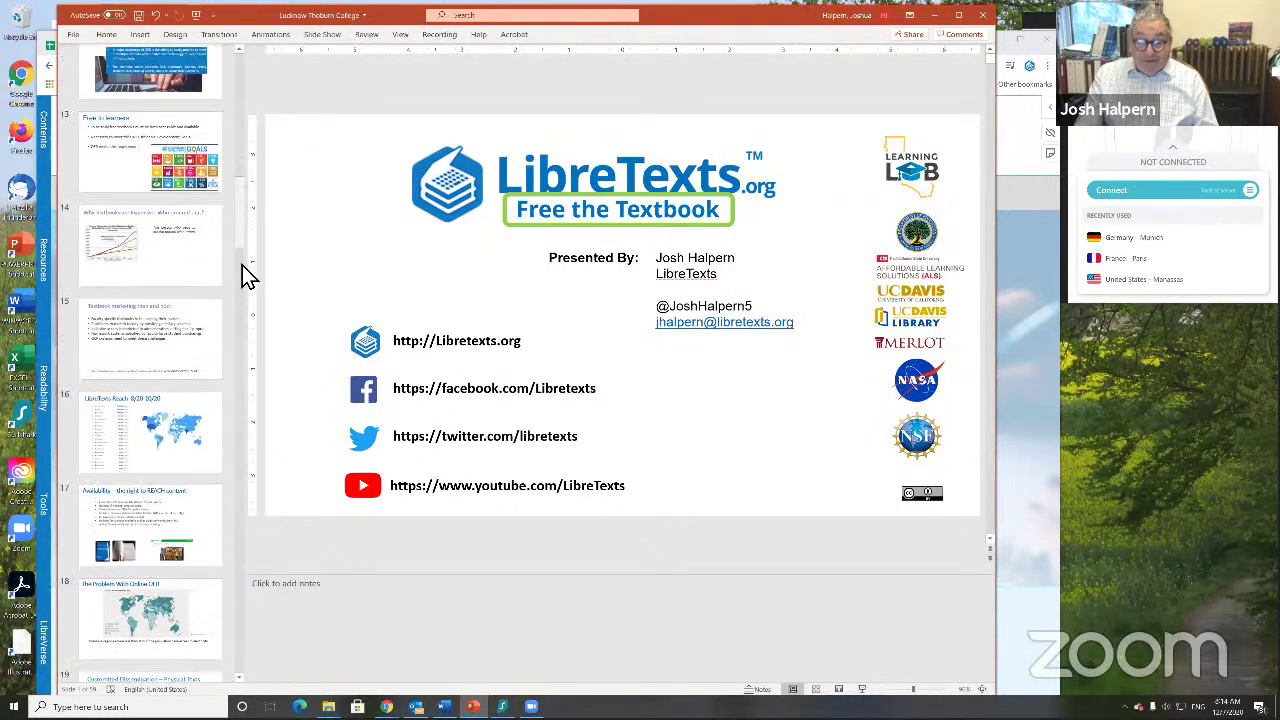
scroll(242, 265, "down", 3)
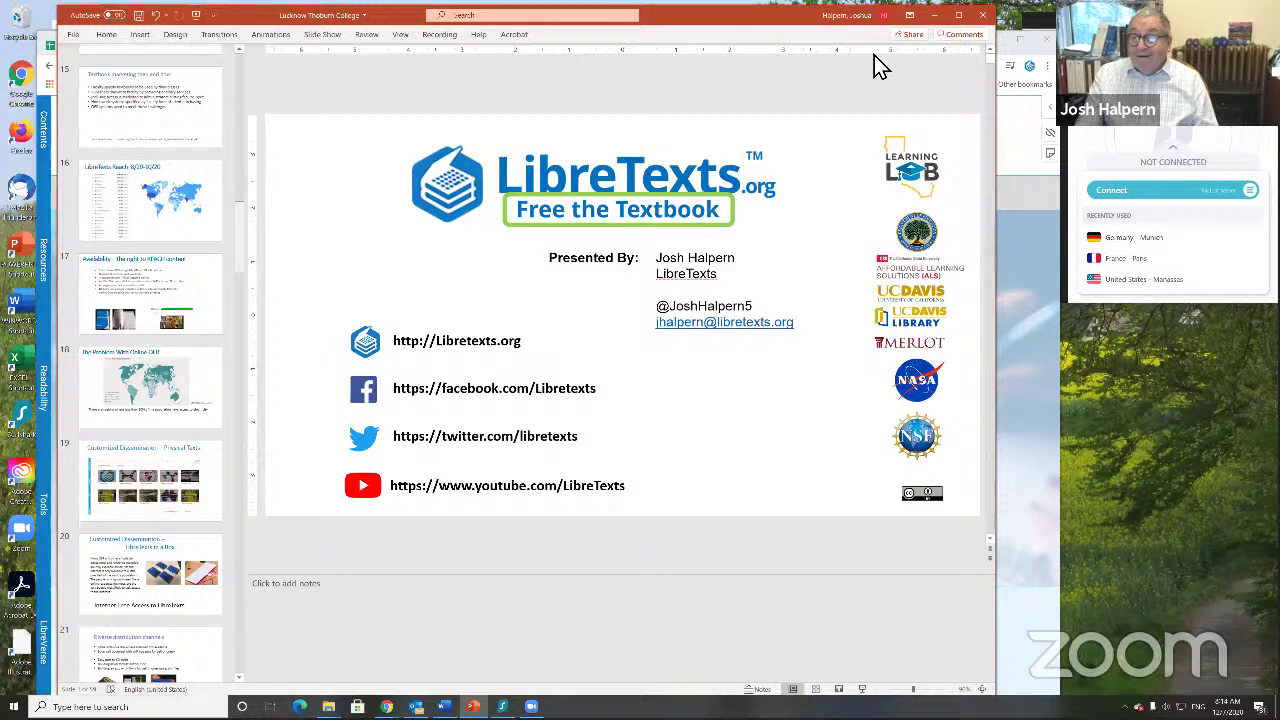
Stop sharing the screen in the Zoom meeting.
left_click(708, 31)
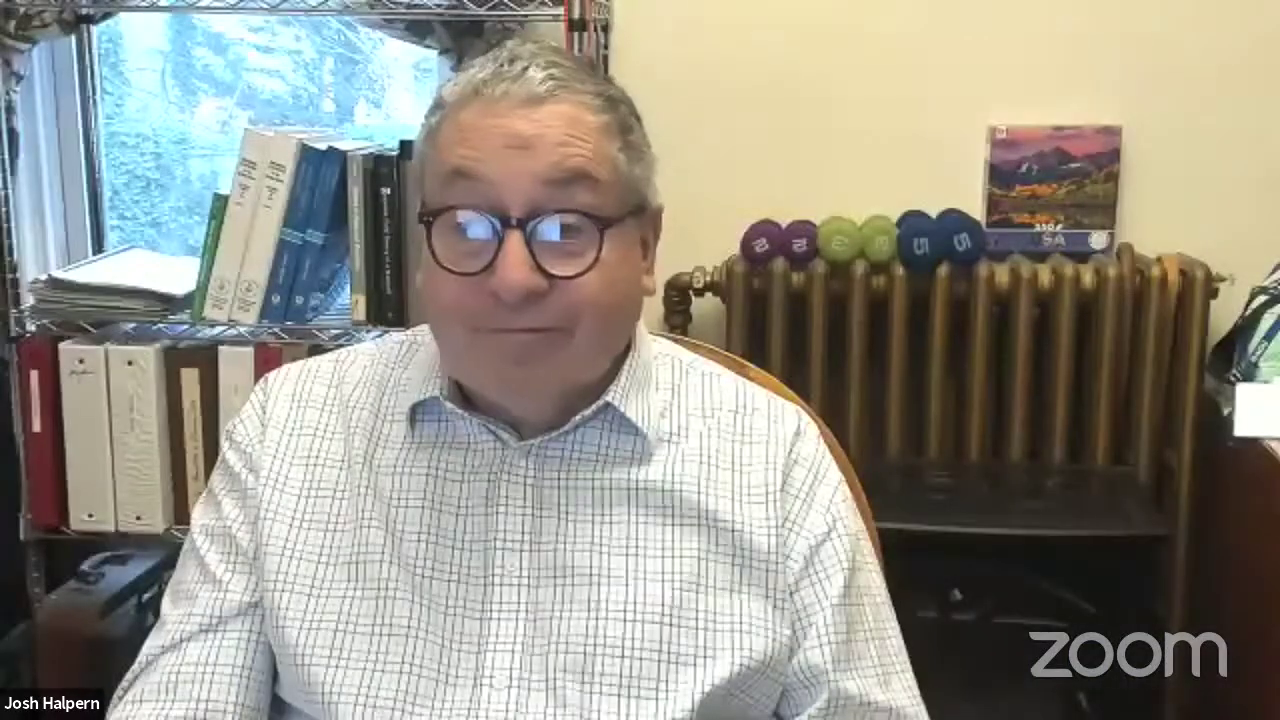